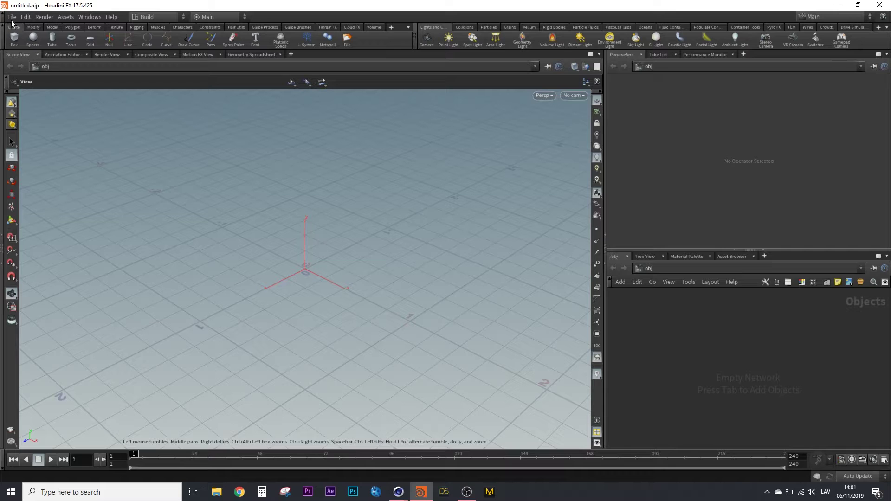
Step: Save the empty scene as tut.hip in D:/c4d/freeb/New folder (4)
left_click(12, 16)
left_click(33, 73)
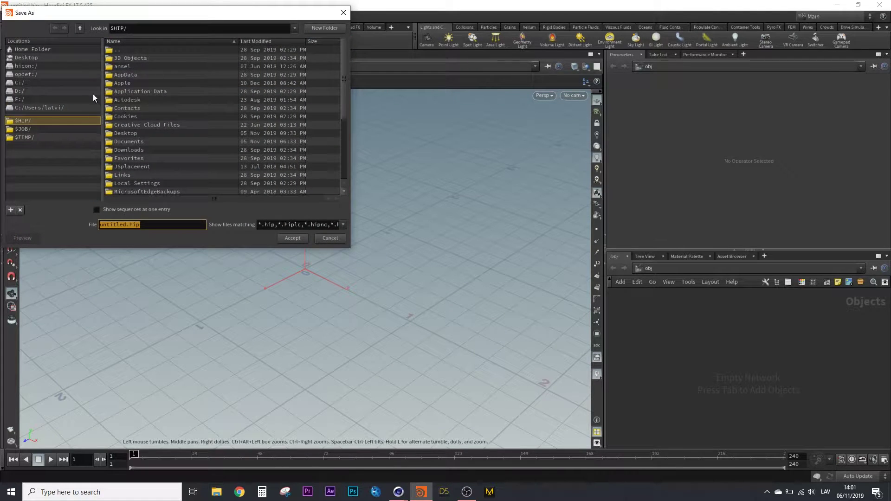
left_click(16, 92)
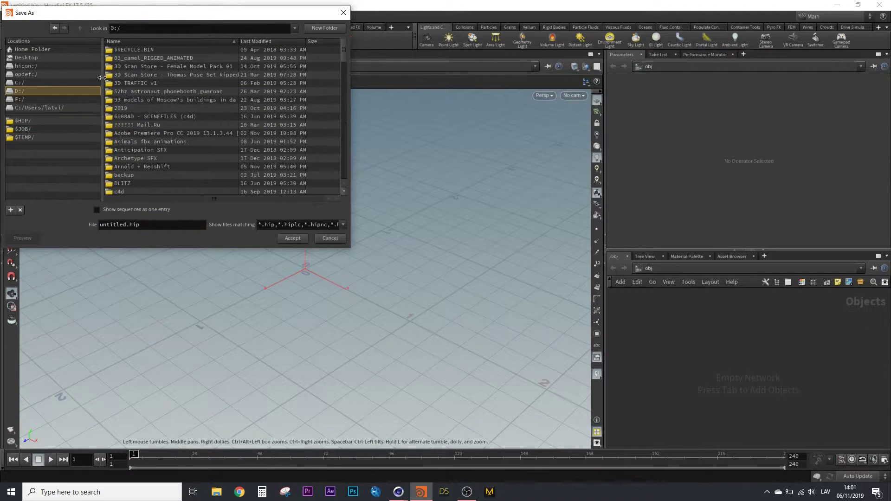
scroll(135, 121, "down", 2)
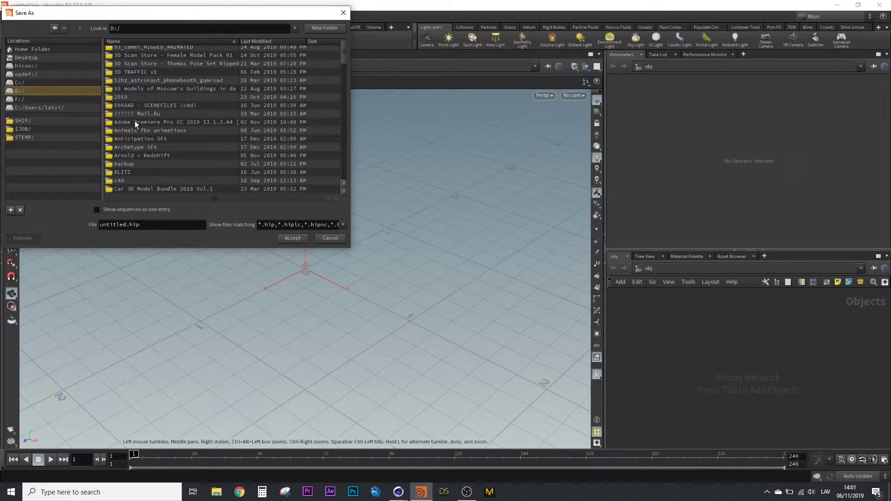
double_click(122, 181)
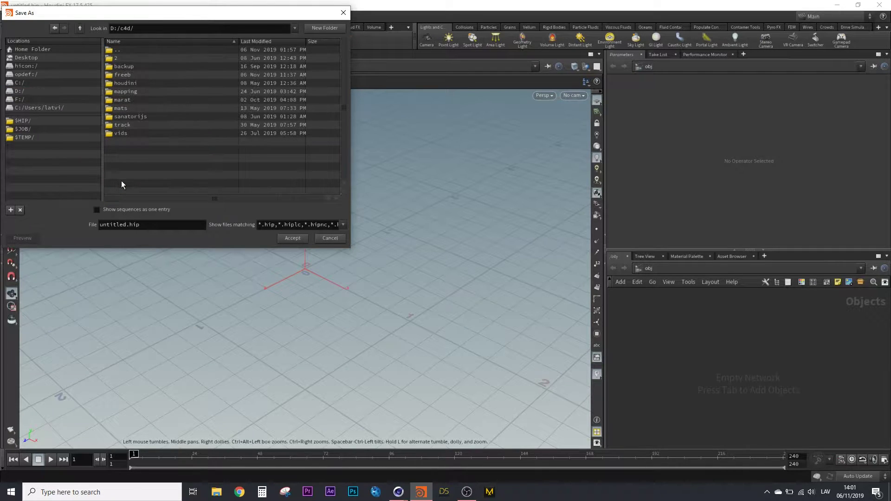
double_click(140, 75)
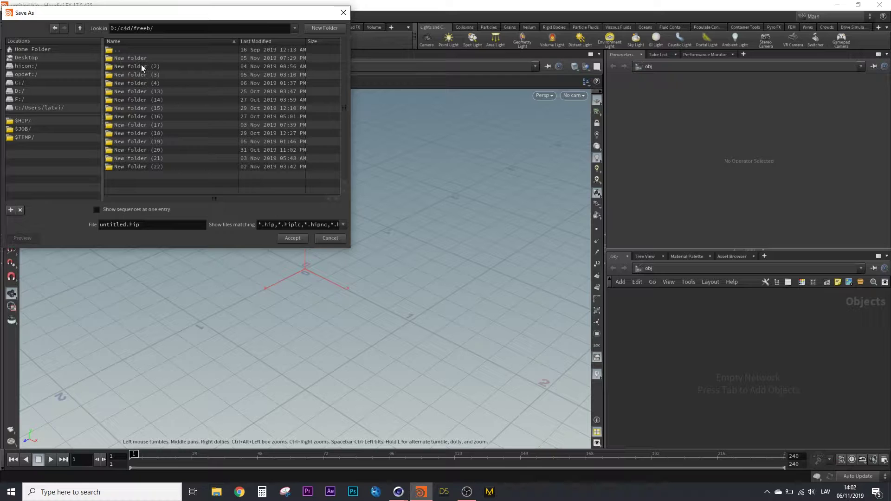
double_click(138, 83)
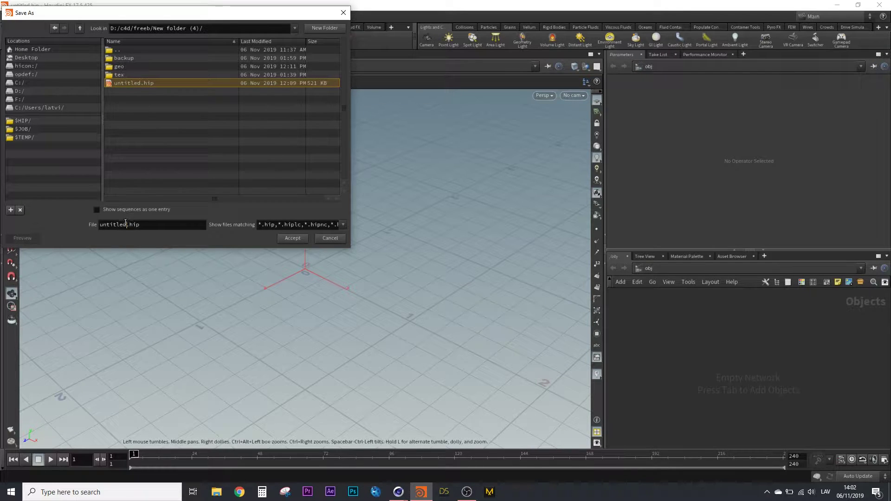
left_click_drag(126, 225, 80, 222)
type("tut")
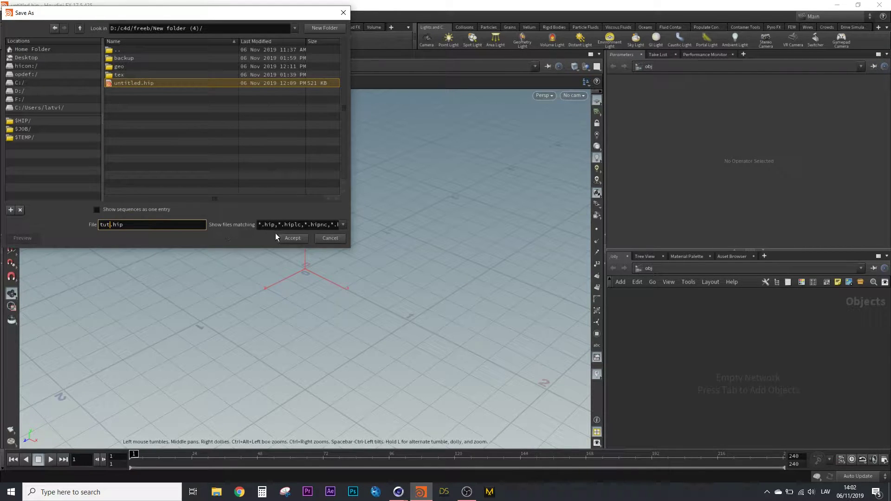
left_click(294, 239)
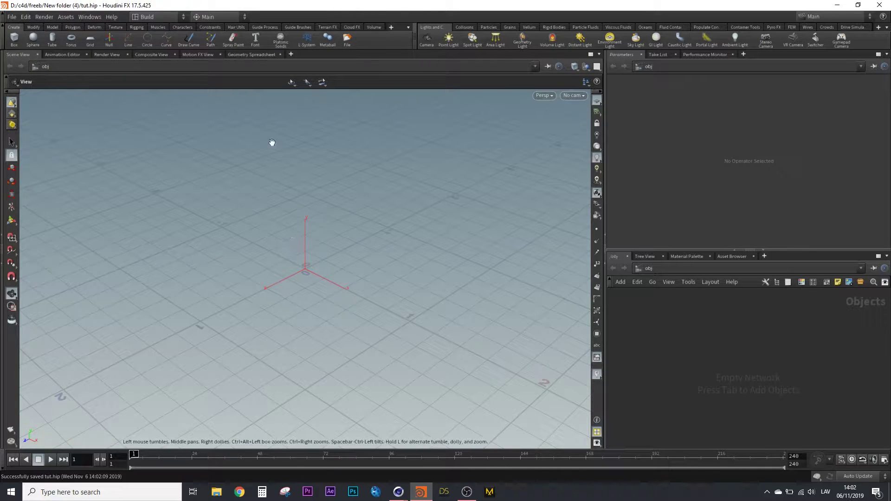
Step: Add a Sphere object, sphere1, to the network
key("Tab")
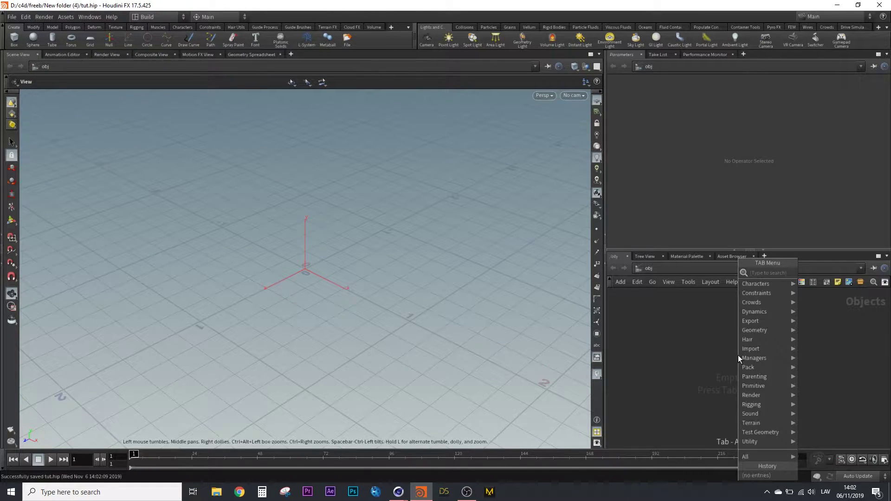
type("sph")
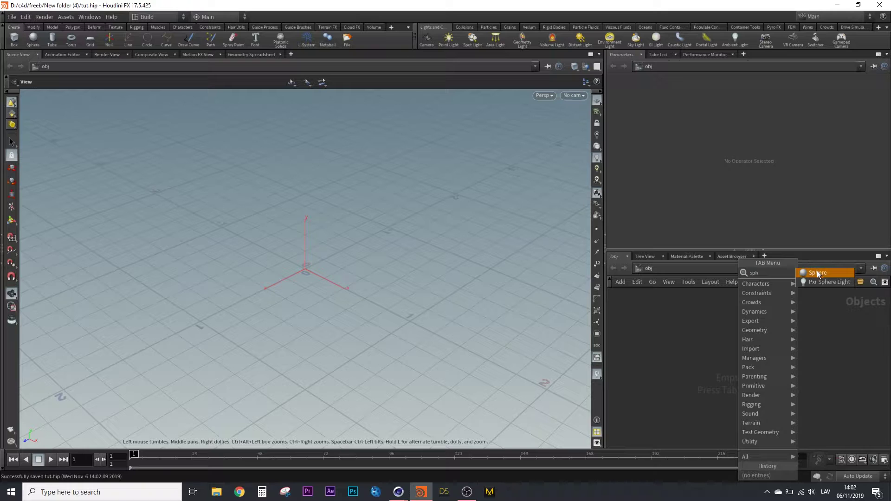
left_click(820, 274)
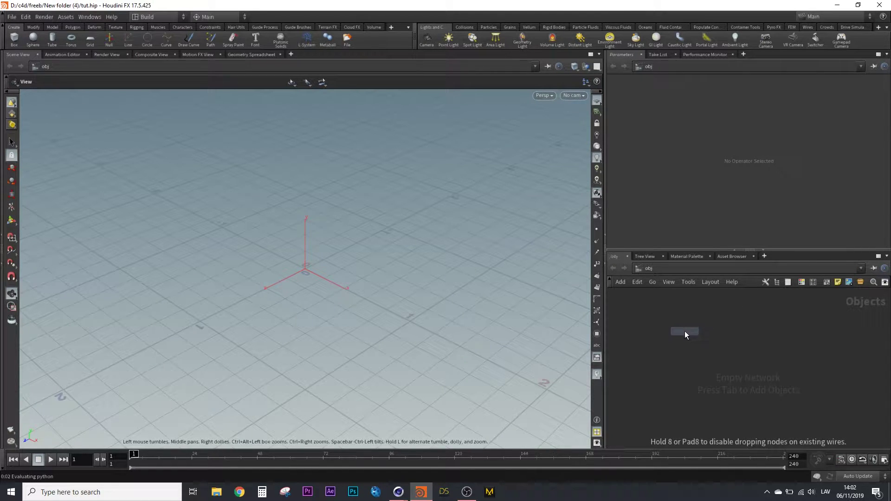
left_click(684, 330)
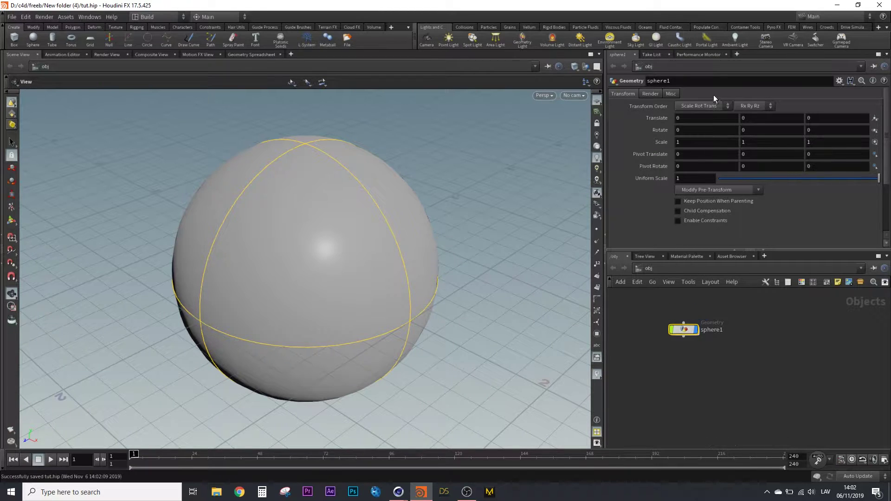
Step: Inside sphere1, make the sphere a Polygon primitive with frequency 28
double_click(684, 330)
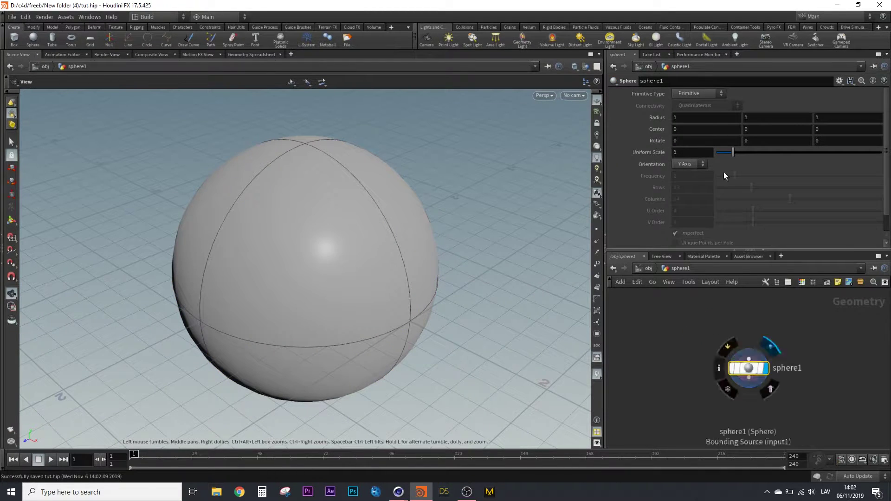
left_click(704, 95)
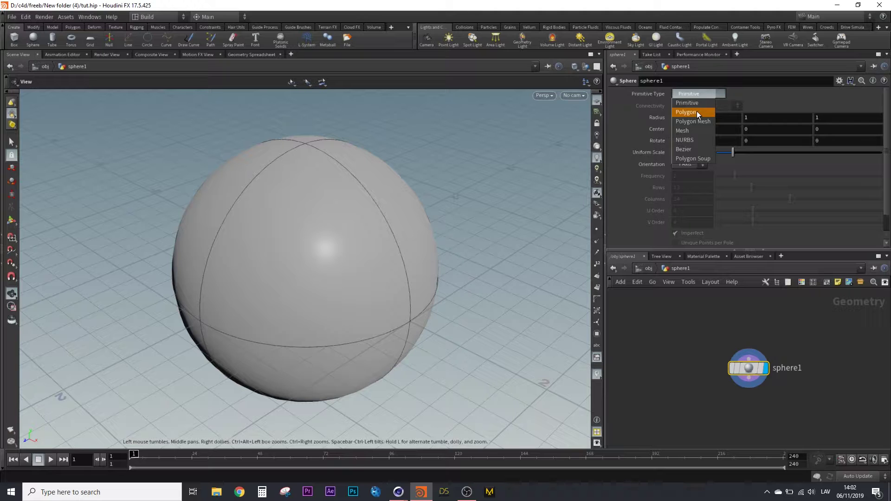
left_click(697, 112)
left_click(687, 179)
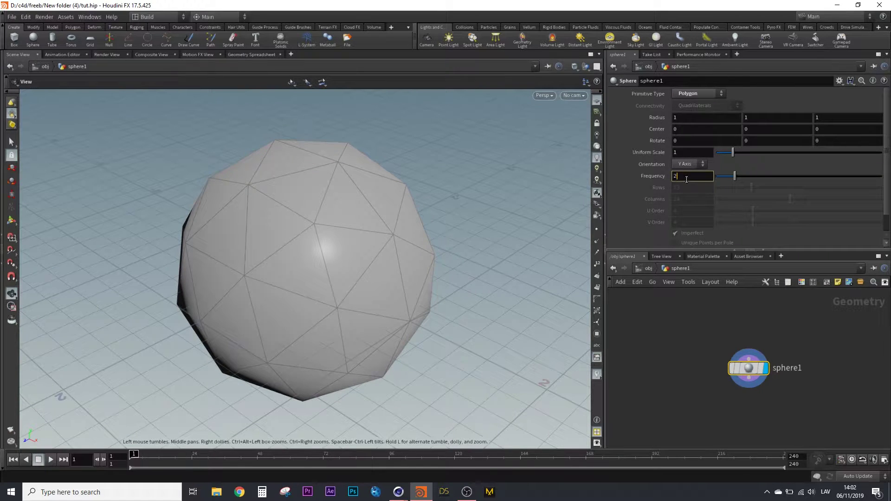
type("28")
key("Return")
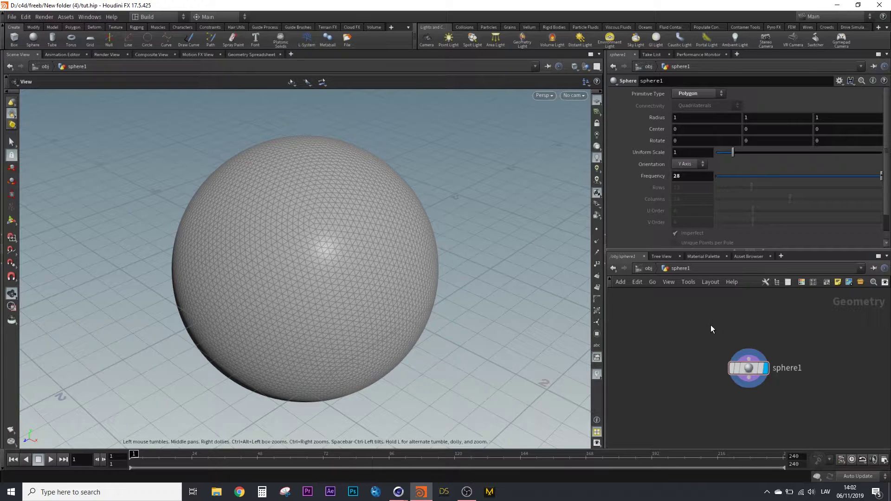
scroll(442, 280, "down", 3)
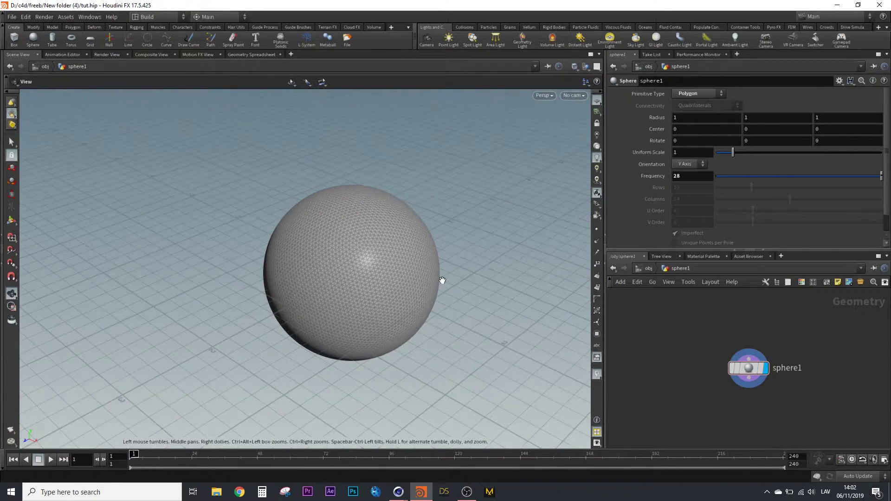
scroll(442, 281, "down", 2)
left_click_drag(536, 350, 572, 311)
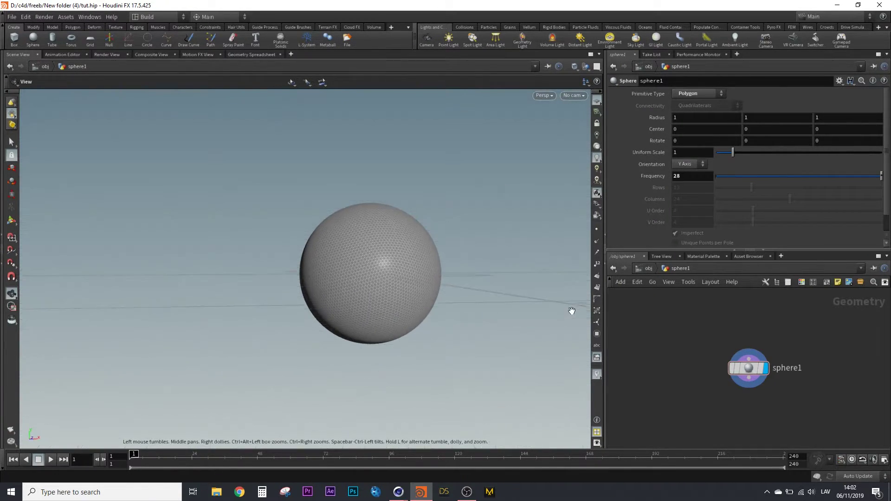
Step: Add an Edge Fracture node fed by sphere1 and display its result
key("Tab")
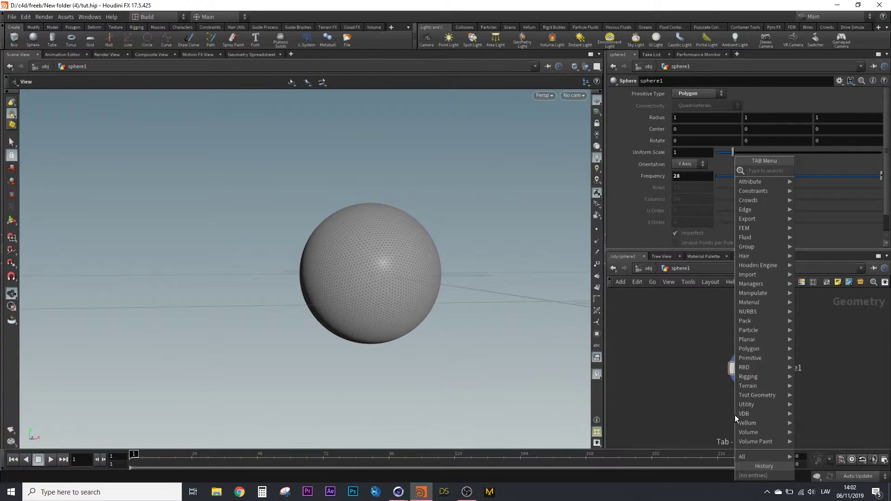
type("edge")
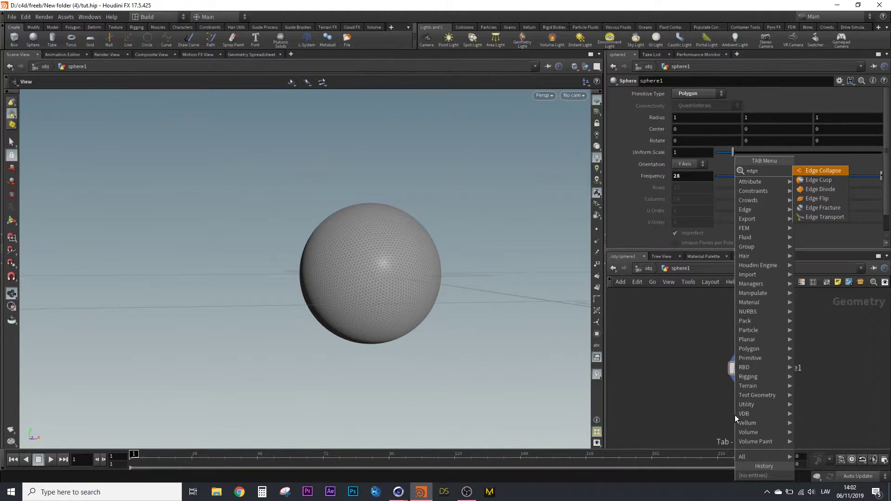
left_click(838, 208)
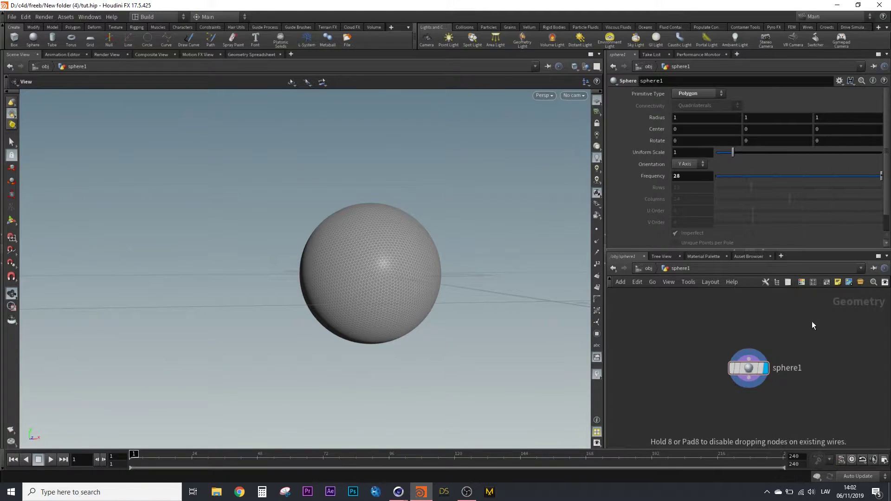
left_click(745, 409)
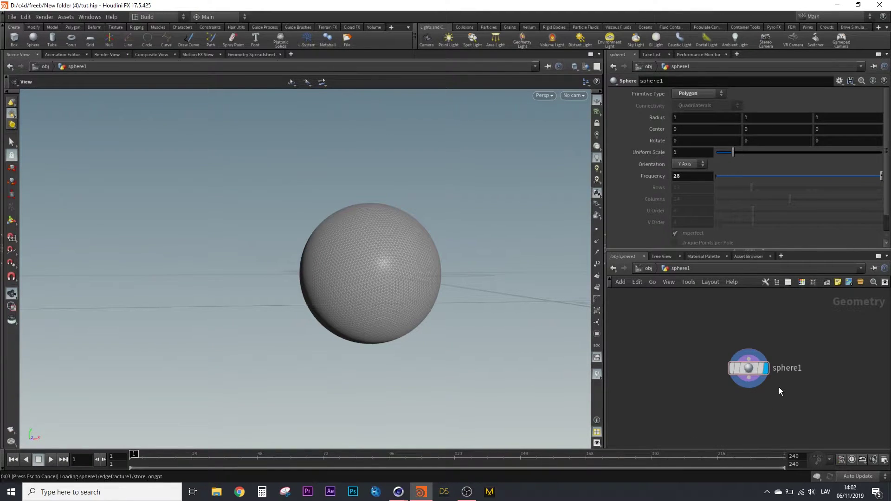
scroll(807, 387, "down", 3)
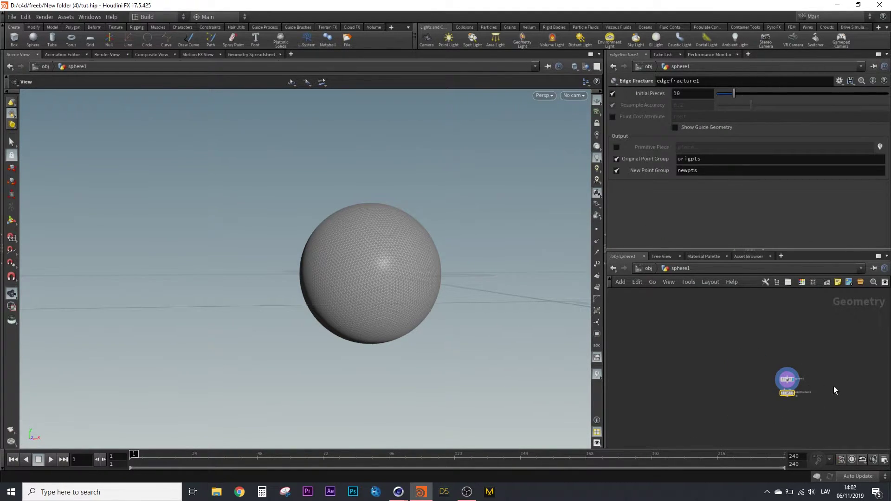
scroll(834, 386, "up", 3)
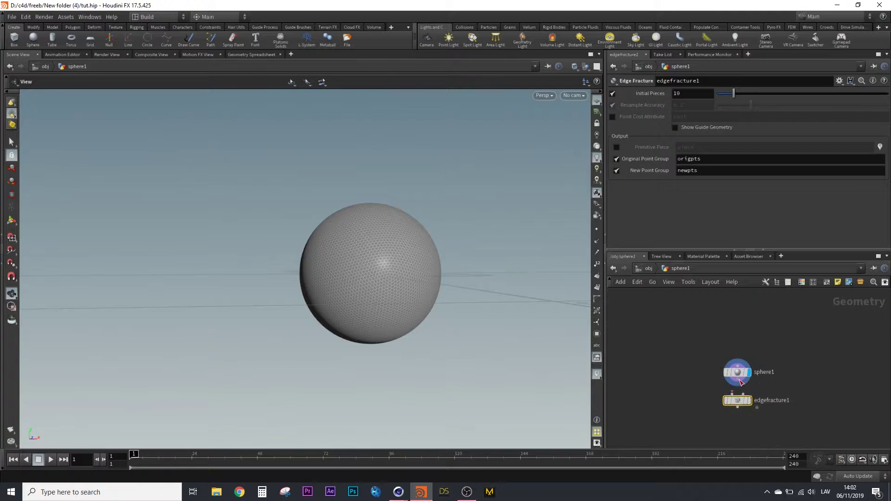
left_click_drag(739, 382, 734, 402)
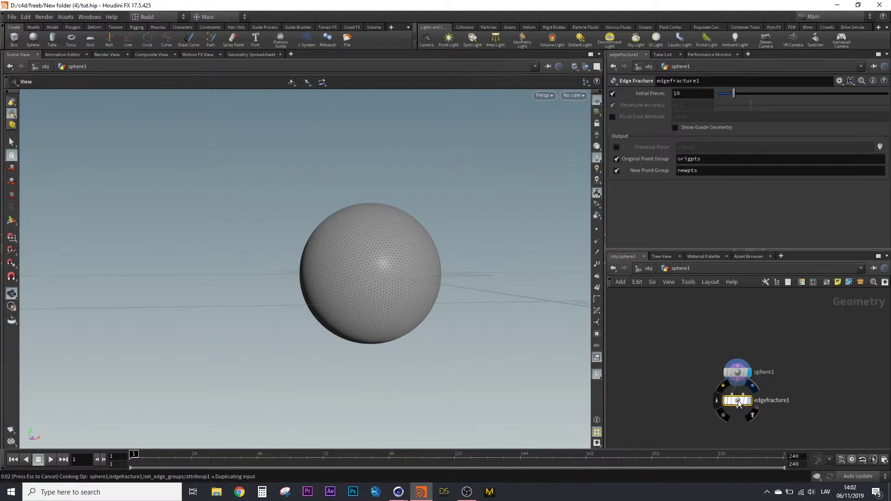
left_click(749, 401)
Step: Set edgefracture1's Initial Pieces to 28
double_click(694, 93)
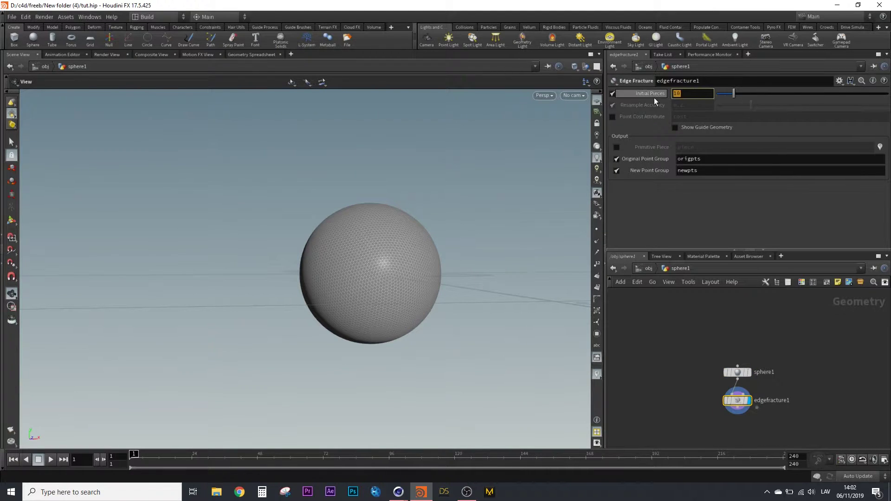
type("28")
key("Return")
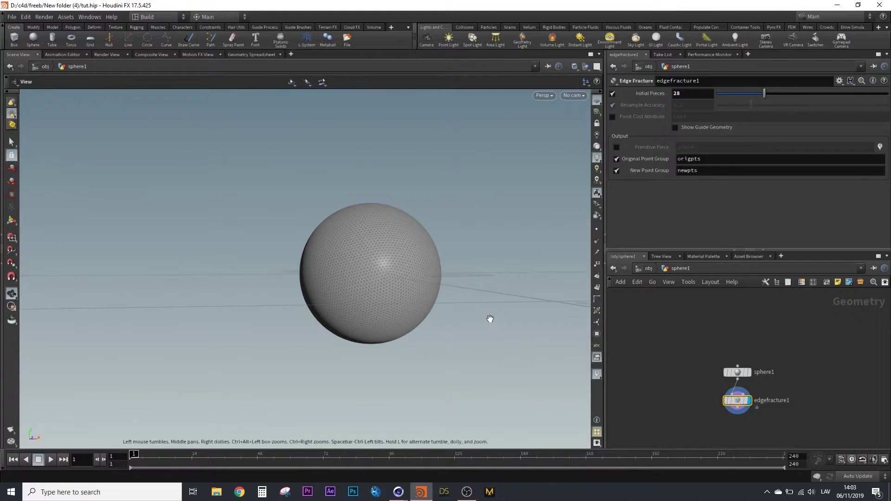
mouse_move(489, 318)
left_mouse_down()
mouse_move(547, 339)
mouse_move(522, 366)
mouse_move(495, 352)
mouse_move(489, 337)
mouse_move(367, 333)
mouse_move(483, 319)
mouse_move(517, 342)
mouse_move(475, 350)
mouse_move(600, 348)
left_mouse_up()
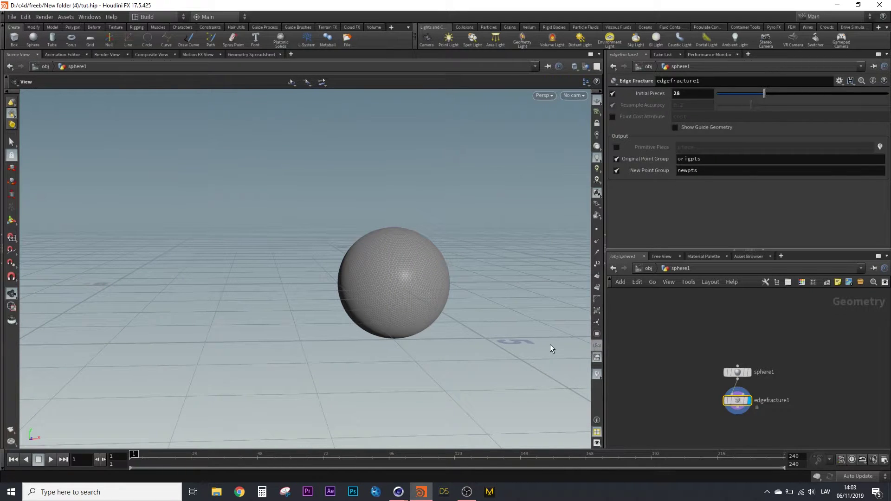
mouse_move(540, 342)
left_mouse_down()
mouse_move(521, 330)
mouse_move(539, 340)
left_mouse_up()
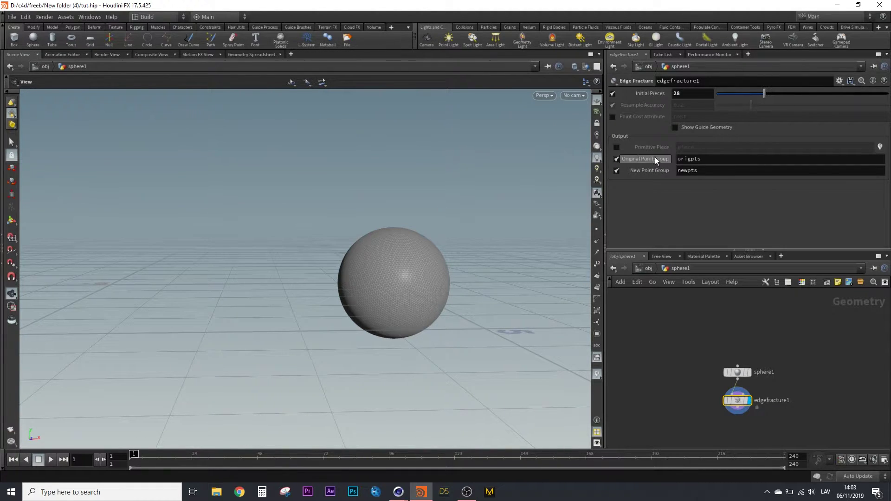
Step: Enable the piece attribute and add a displayed Vellum Configure Grain node fed by sphere1
left_click(617, 147)
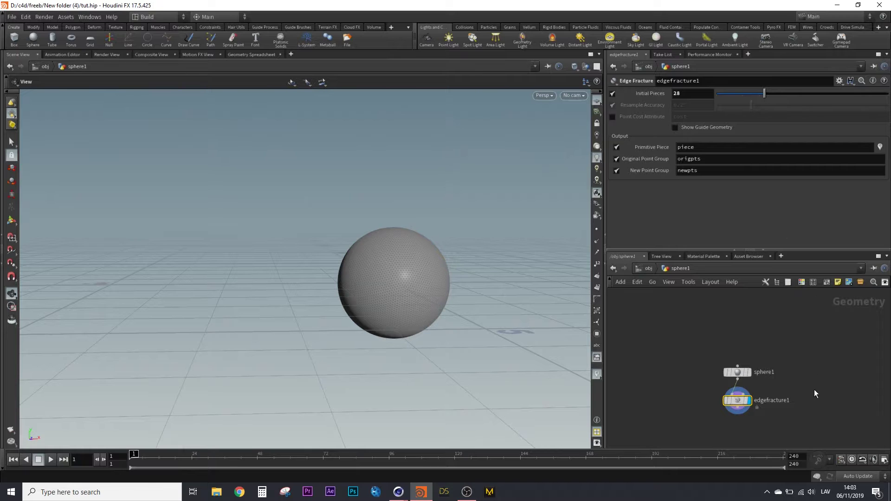
key("Tab")
type("vell")
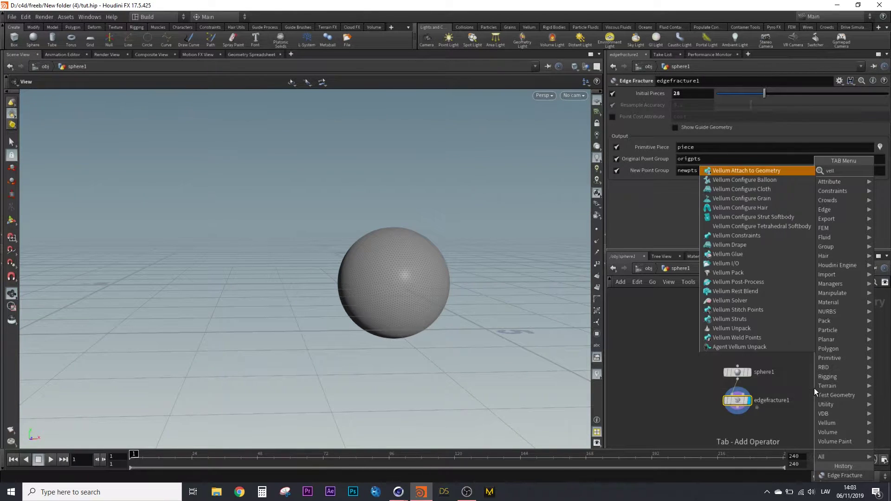
type("um co")
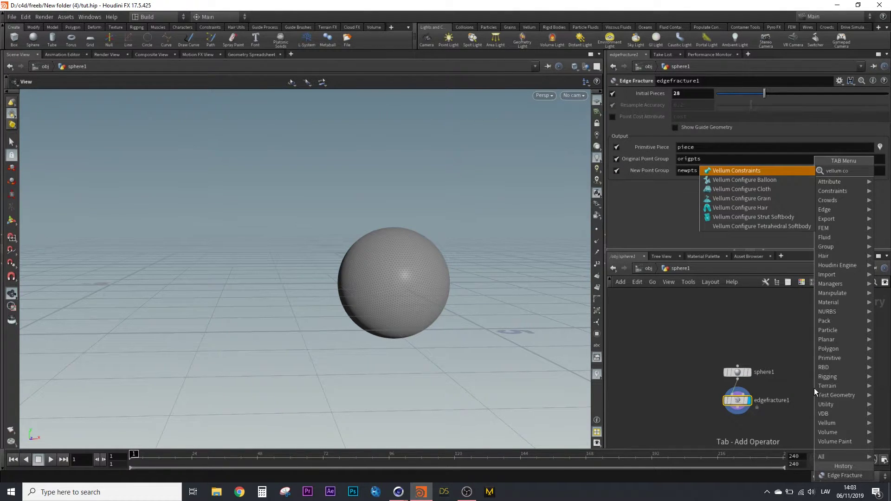
left_click(808, 198)
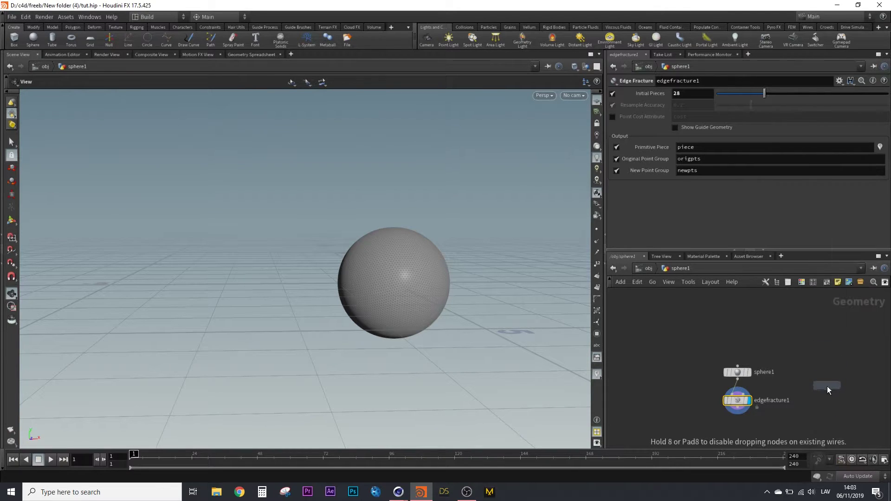
left_click(826, 376)
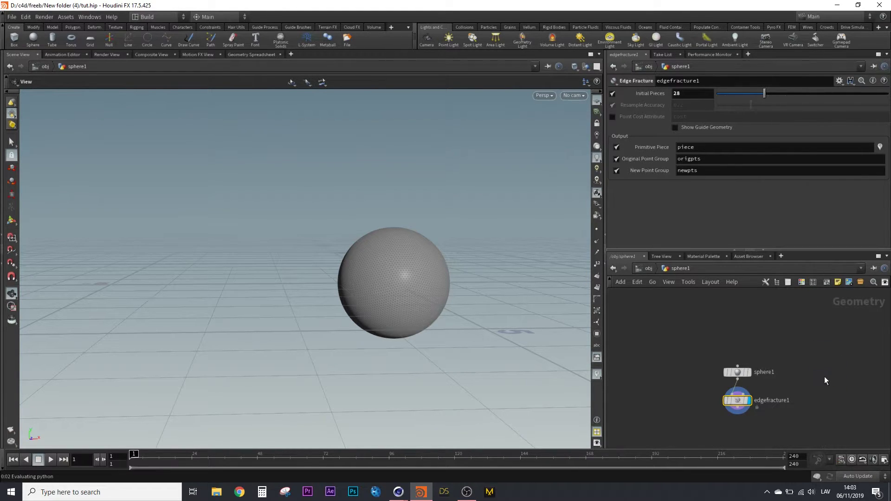
left_click_drag(738, 379, 806, 385)
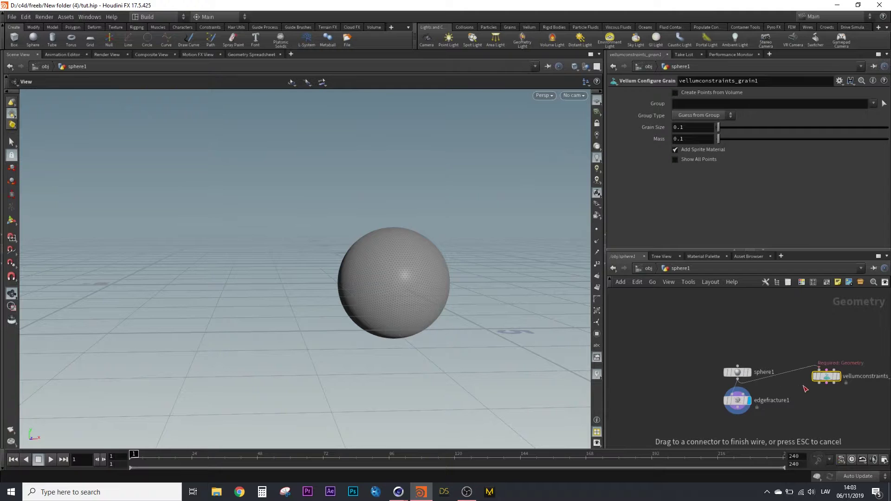
mouse_move(827, 377)
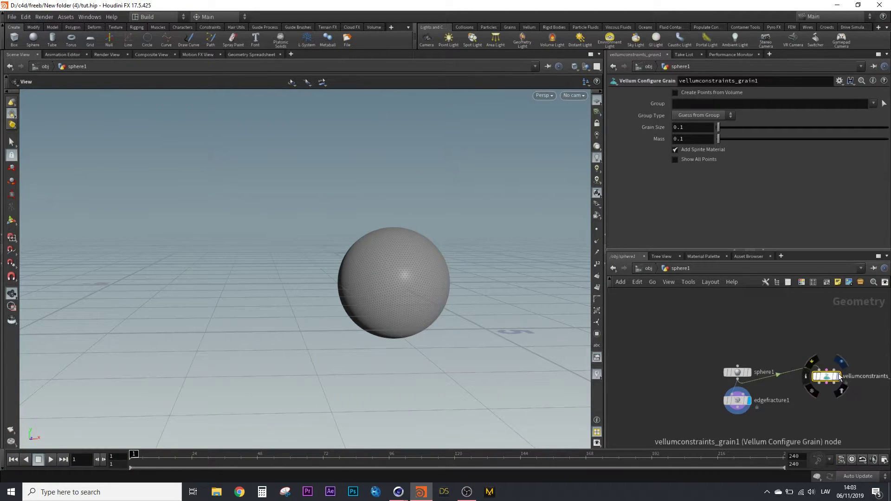
left_click(842, 361)
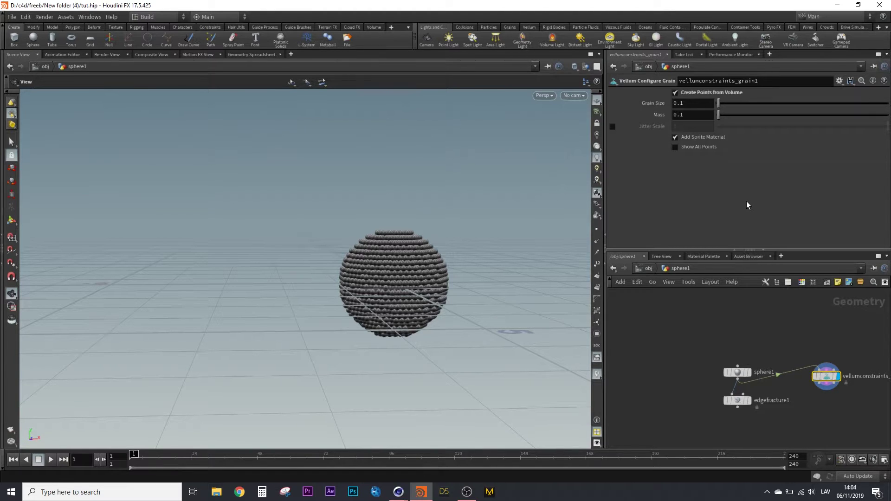
Step: Set the grain size to 0.03
left_click(701, 107)
key("BackSpace")
type("03")
key("Return")
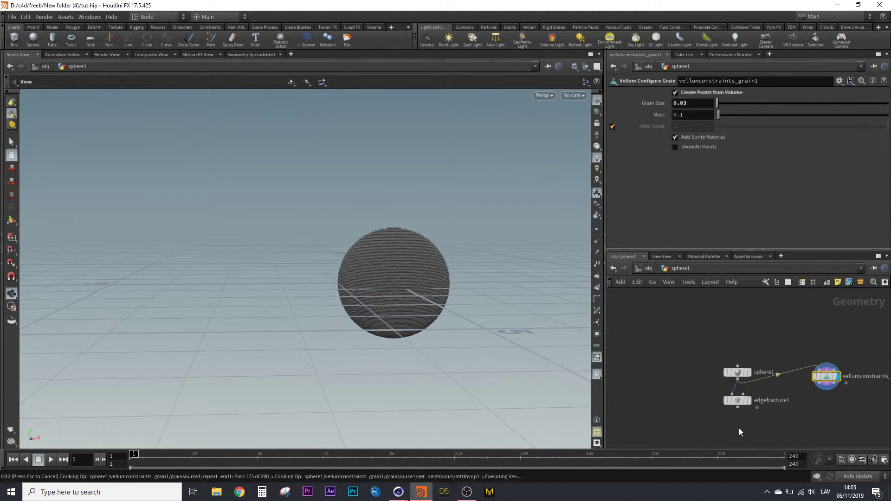
Step: Add a Vellum Configure Cloth node fed by edgefracture1
key("Tab")
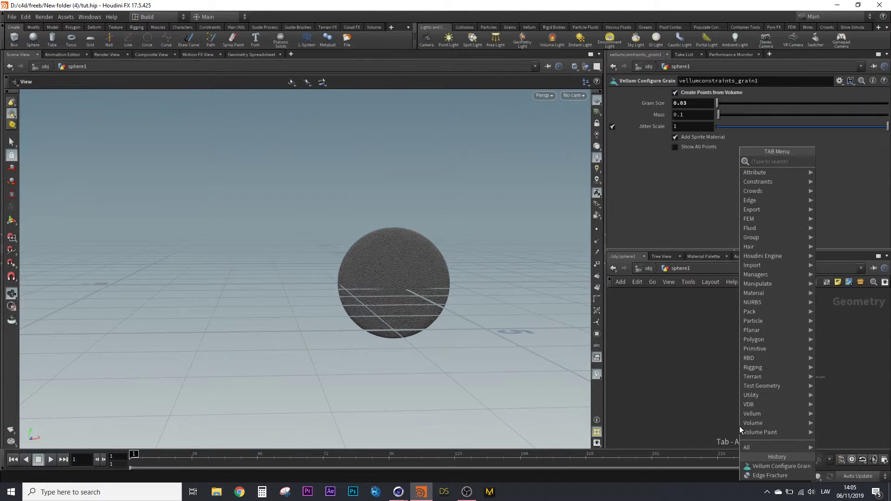
type("cloth")
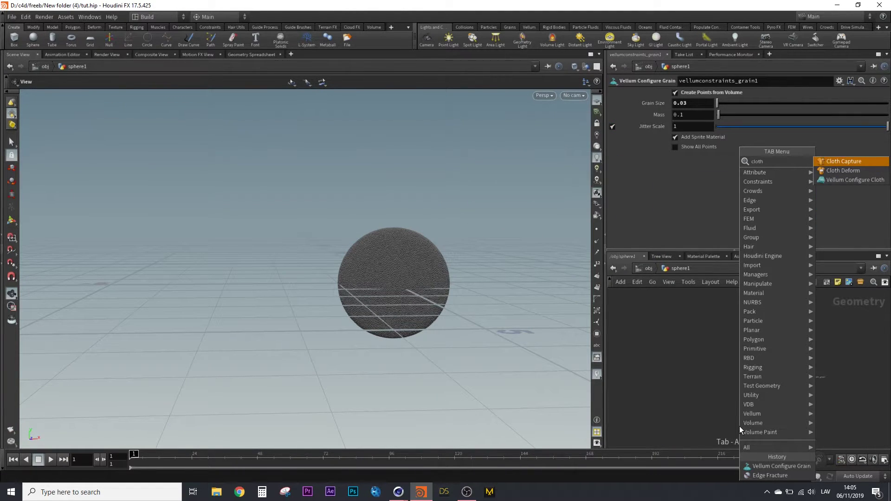
left_click(856, 178)
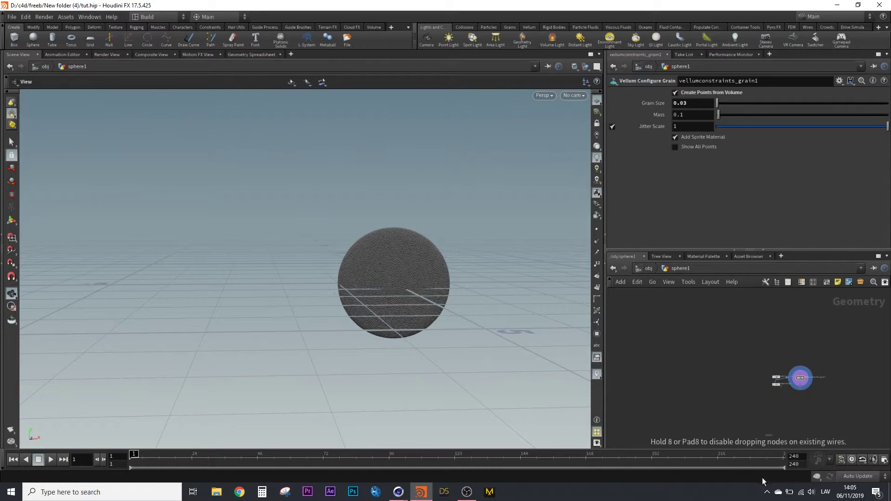
left_click(776, 392)
scroll(788, 393, "up", 5)
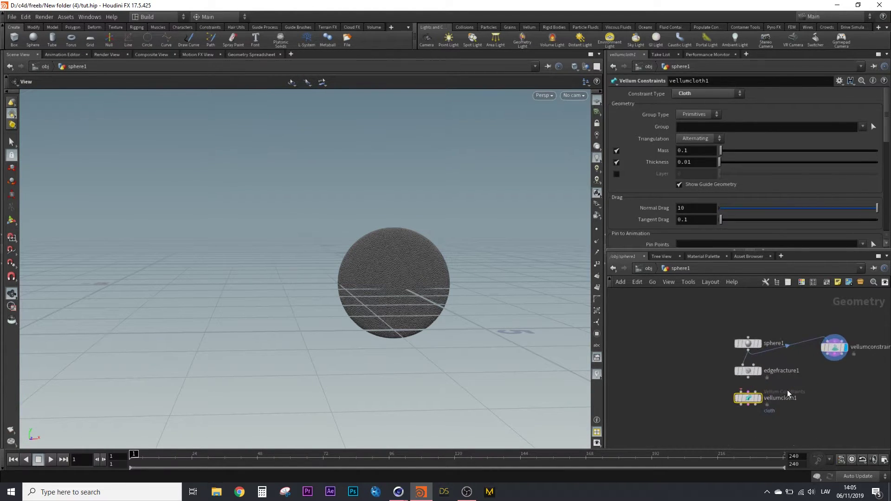
left_click_drag(749, 377, 744, 393)
left_click(743, 394)
Step: Add a Vellum Weld Points node below vellumcloth1, wiring all its outputs in
key("Tab")
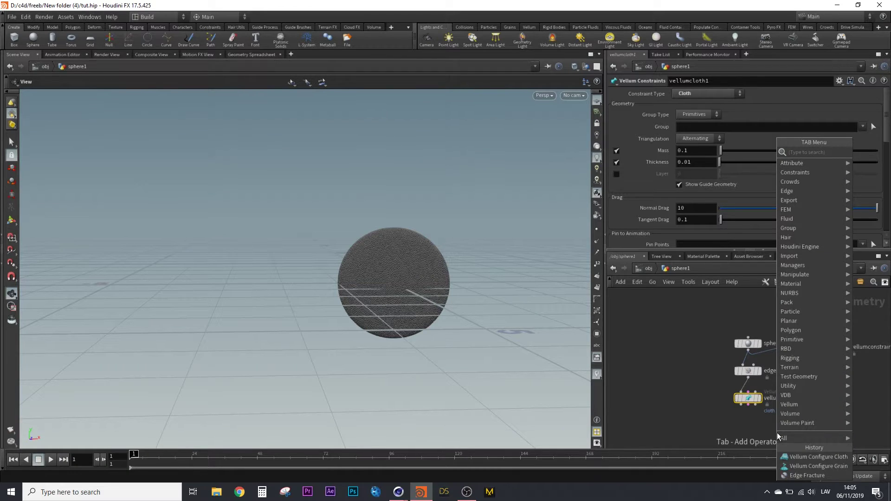
type("weld")
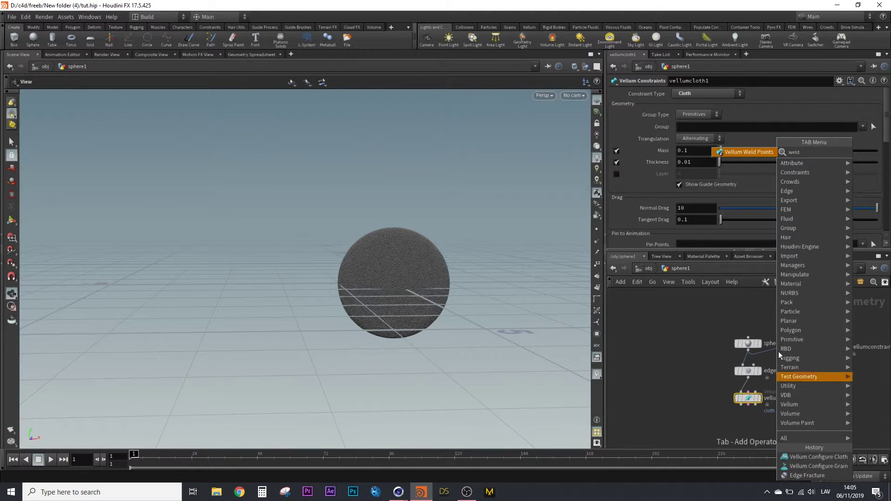
left_click(744, 152)
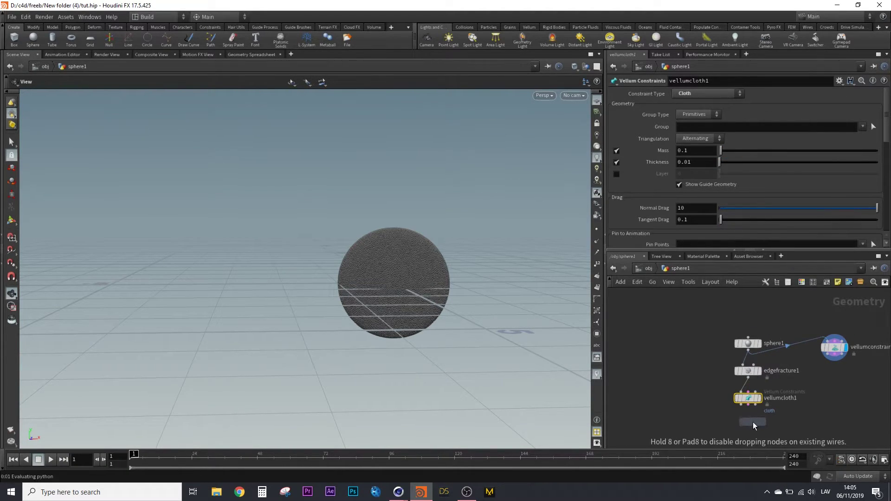
left_click(748, 420)
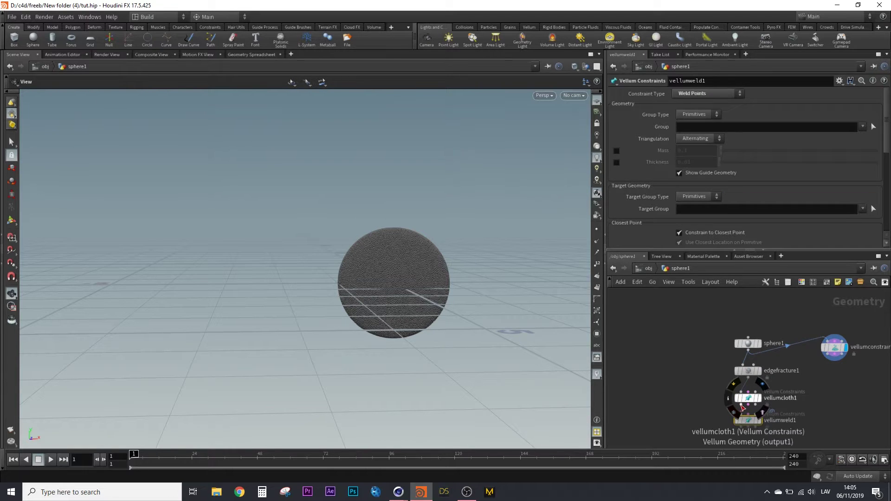
left_click_drag(742, 404, 743, 415)
left_click(743, 416)
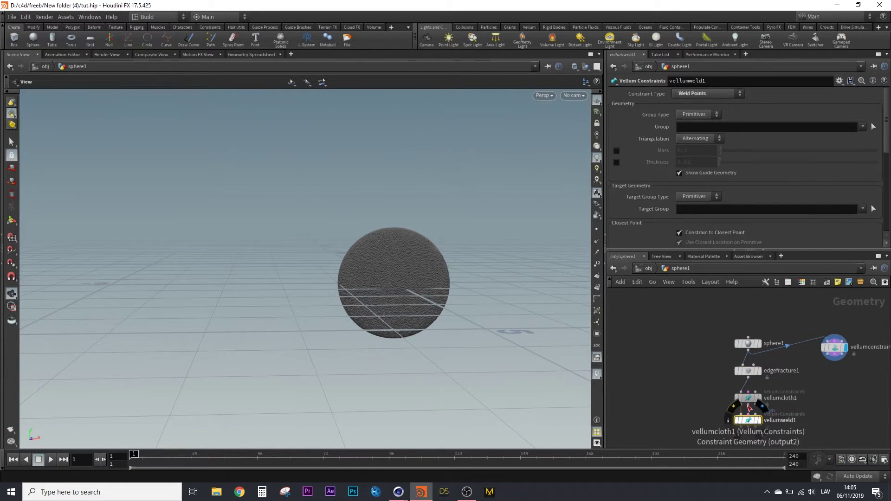
left_click(756, 405)
left_click(757, 409)
left_click(745, 426)
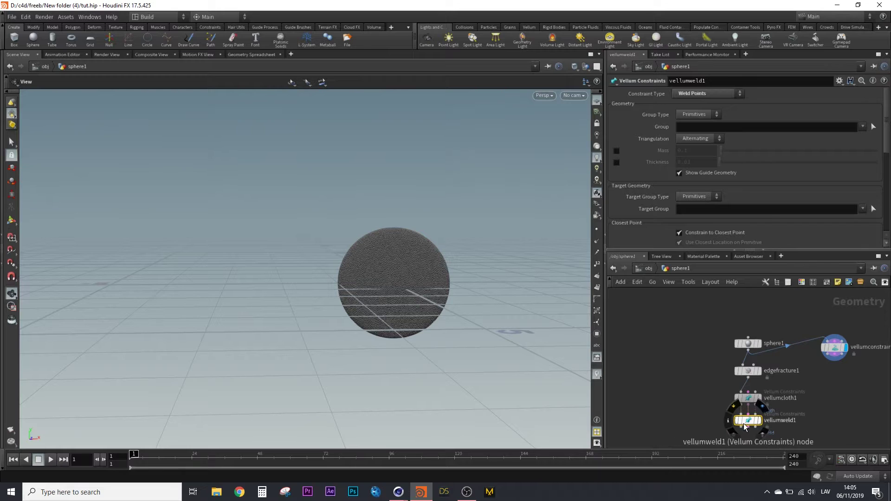
Step: Enable Breaking on vellumweld1 so the welds can snap
scroll(879, 234, "down", 5)
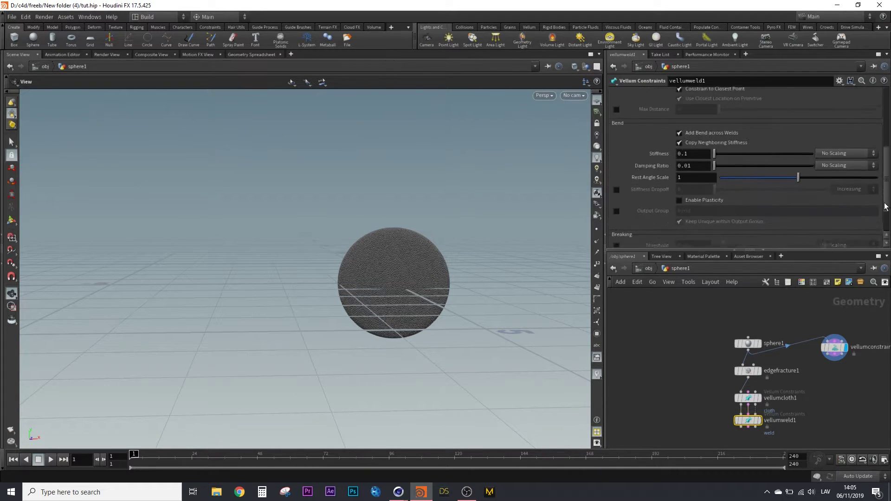
scroll(879, 233, "down", 3)
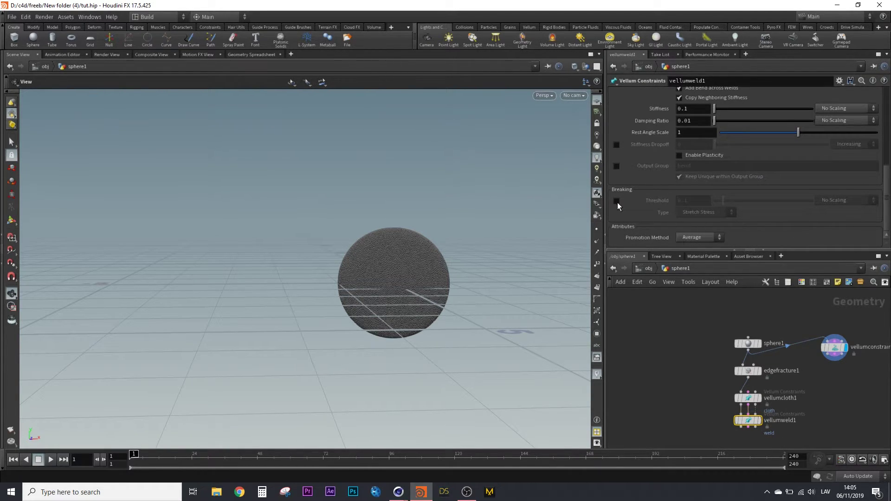
left_click(616, 201)
scroll(885, 169, "up", 3)
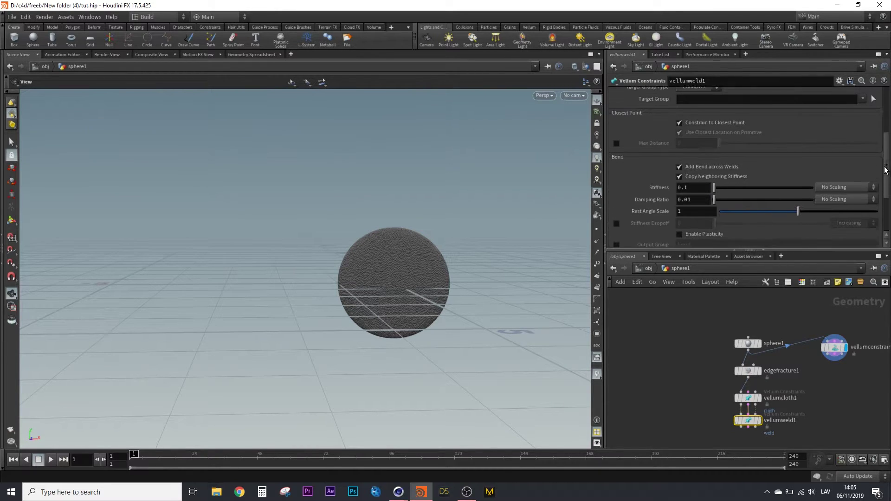
scroll(885, 170, "up", 1)
scroll(885, 169, "up", 1)
scroll(885, 170, "up", 1)
scroll(876, 172, "down", 3)
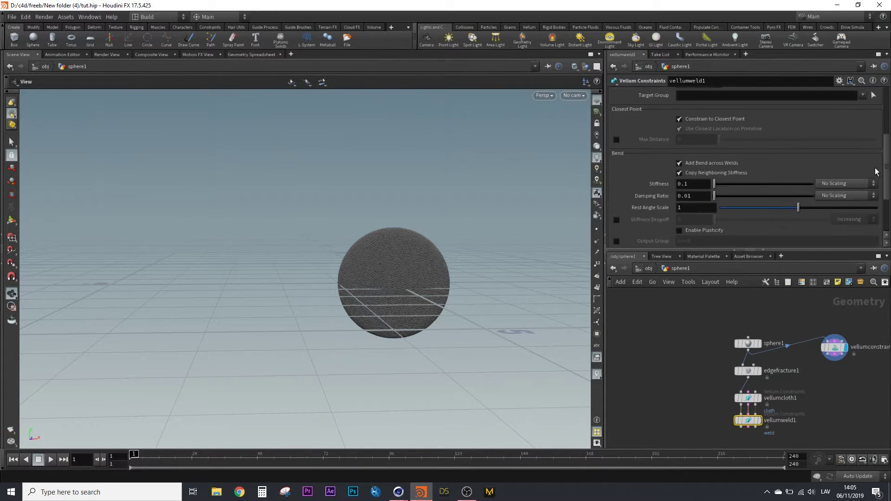
scroll(876, 171, "down", 1)
scroll(876, 171, "down", 1)
scroll(876, 171, "down", 2)
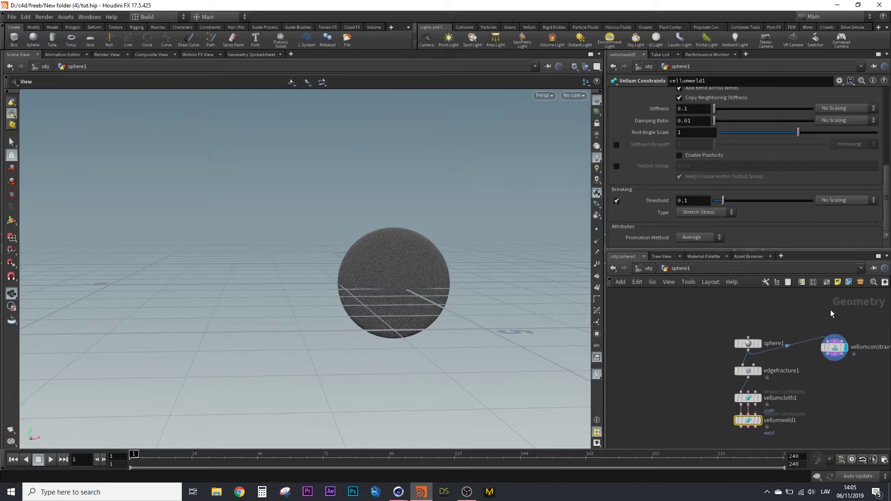
scroll(835, 411, "up", 2)
scroll(835, 411, "up", 2)
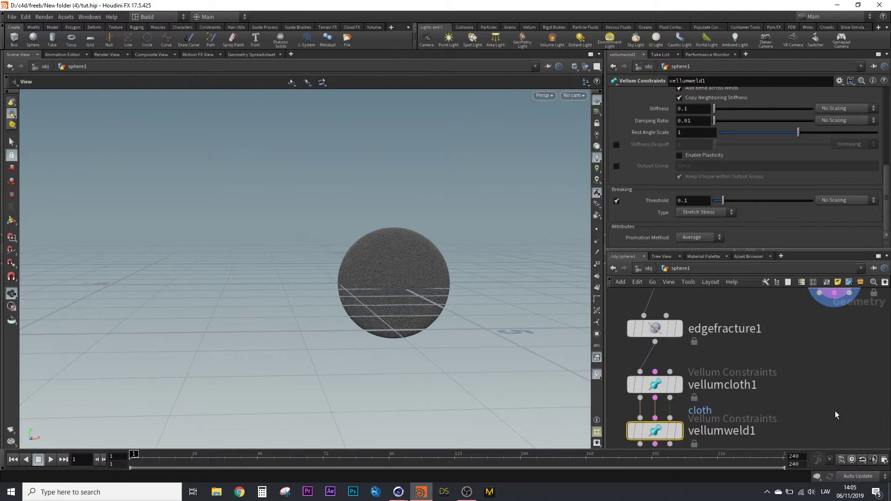
scroll(835, 411, "down", 4)
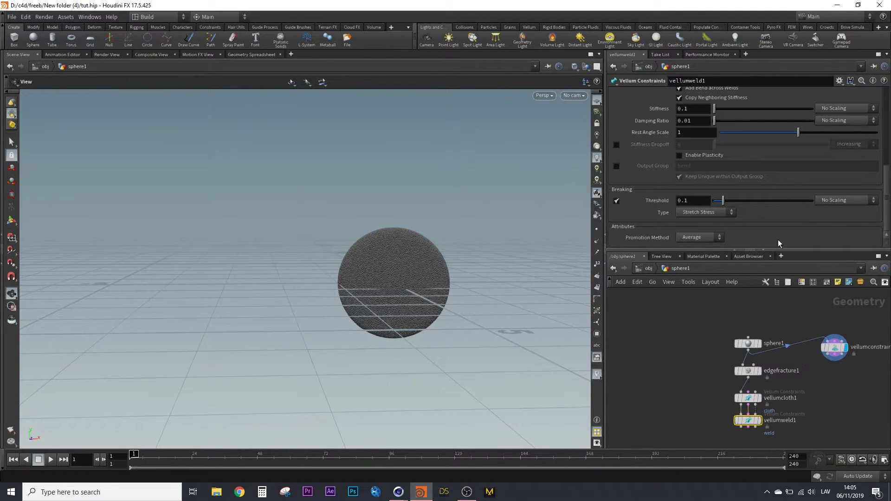
Step: Set the weld breaking threshold to 0.004
left_click(691, 198)
key("BackSpace")
type("001")
key("Return")
scroll(842, 416, "down", 2)
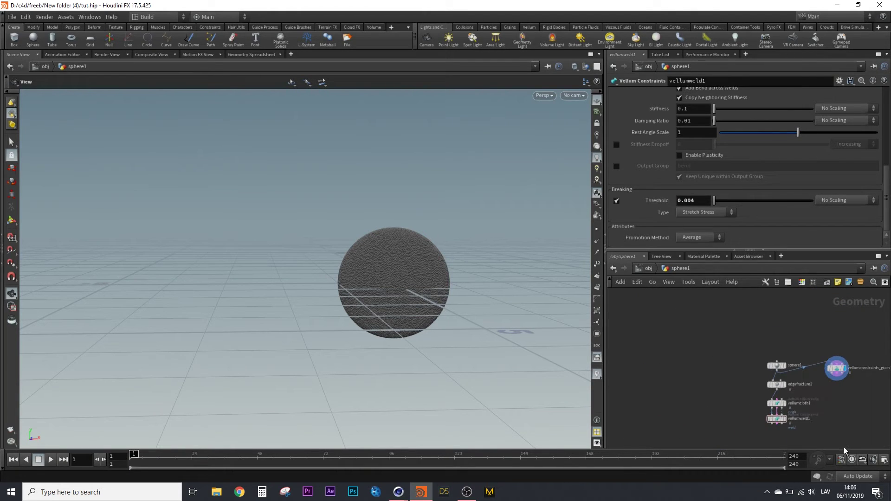
scroll(838, 436, "up", 4)
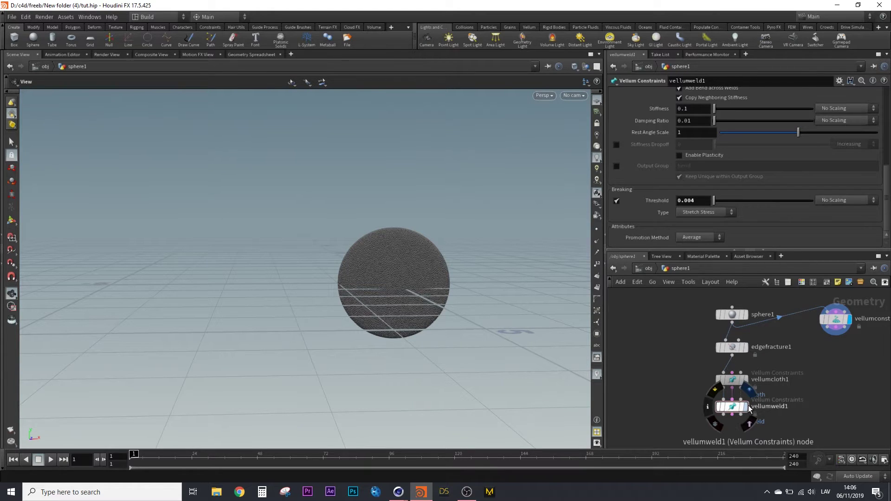
Step: Display vellumweld1 and add merge1 combining the weld node and the grain node
key("r")
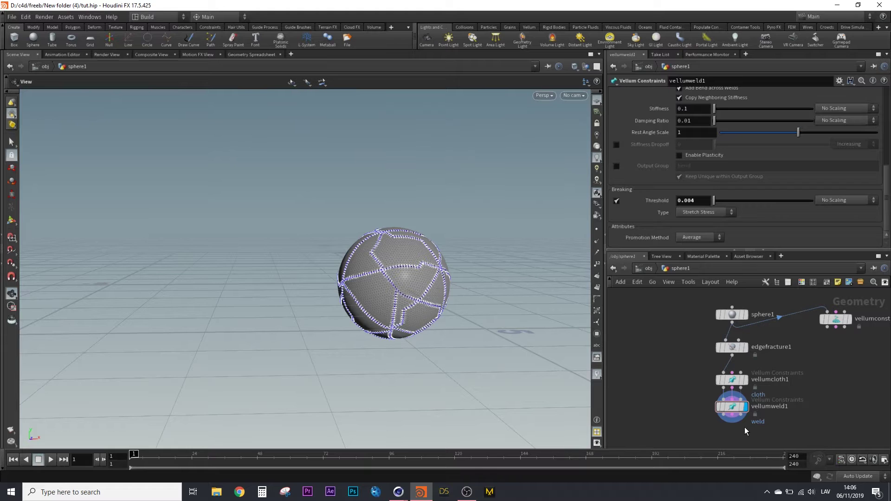
scroll(810, 414, "down", 3)
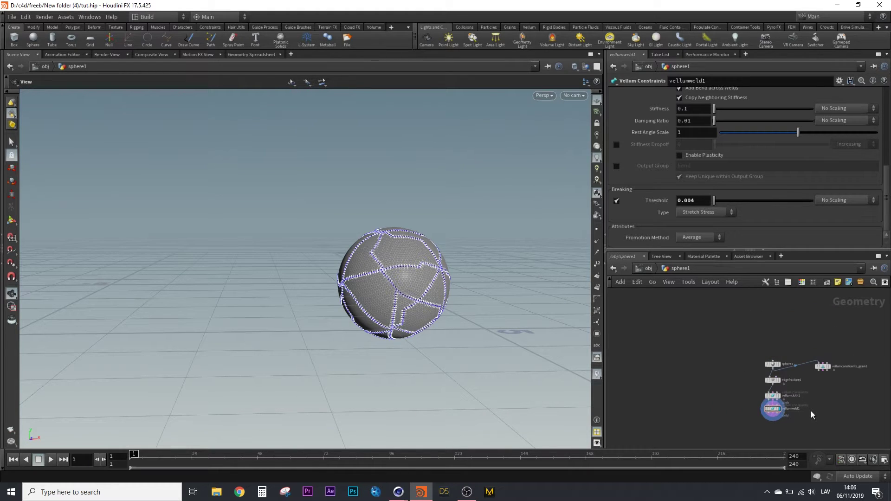
scroll(809, 439, "up", 3)
key("Tab")
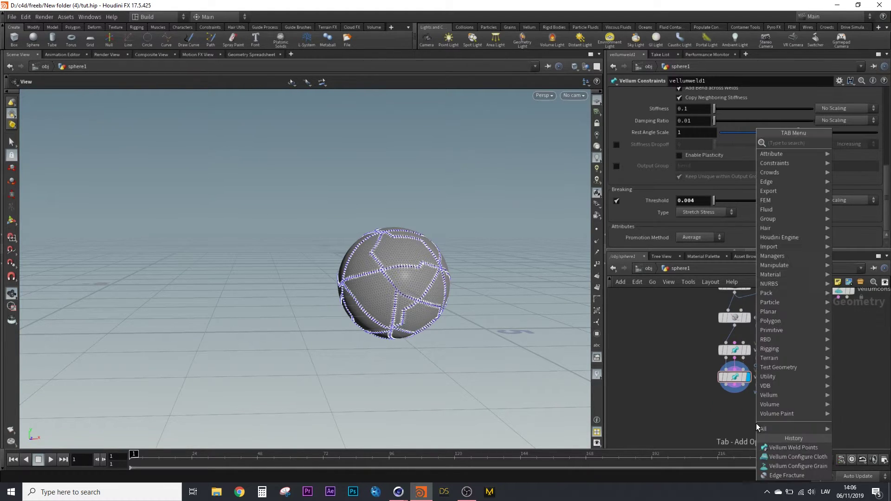
type("merge")
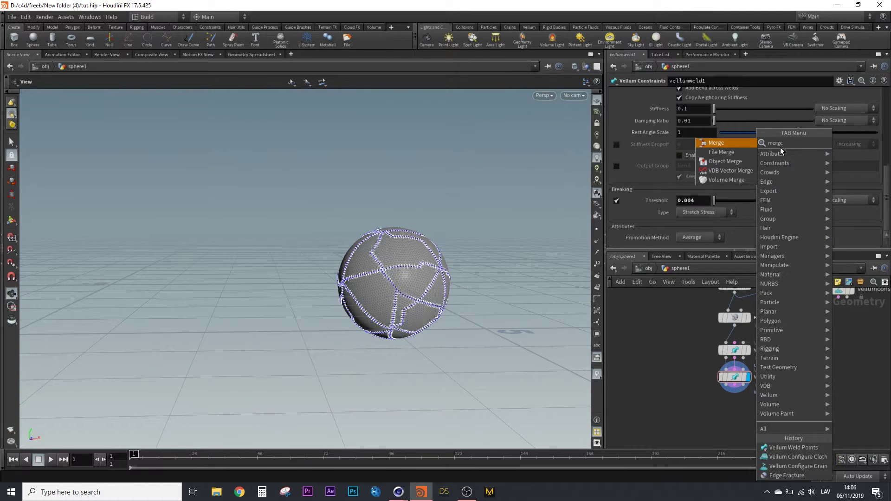
left_click(723, 141)
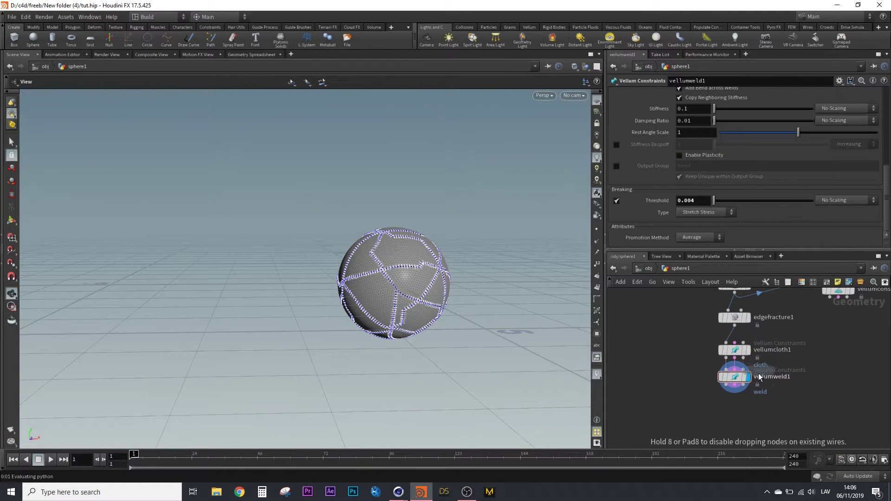
left_click(756, 419)
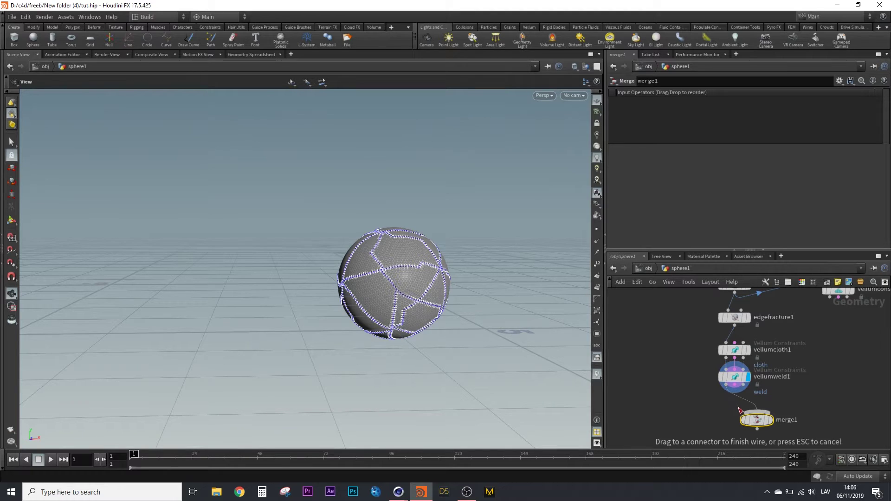
left_click_drag(726, 388, 756, 412)
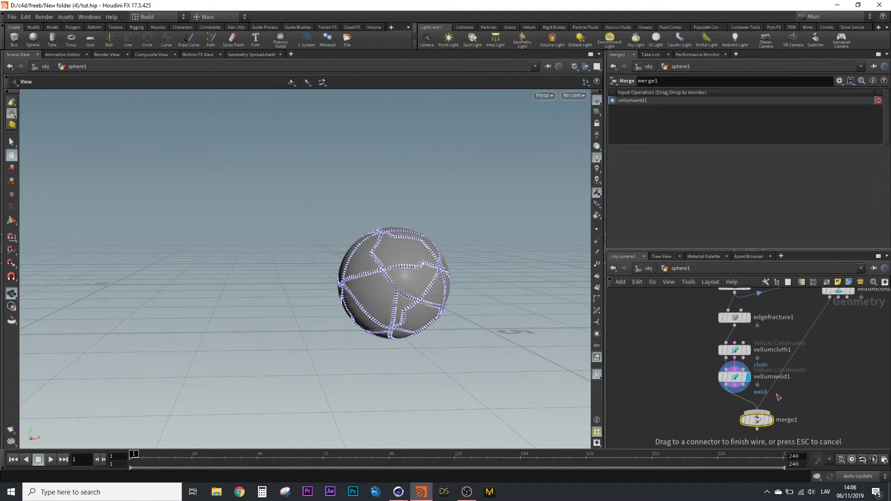
left_click_drag(832, 300, 756, 415)
Step: Add merge2 taking vellumweld1 and vellumconstraints_grain1 as inputs
key("Tab")
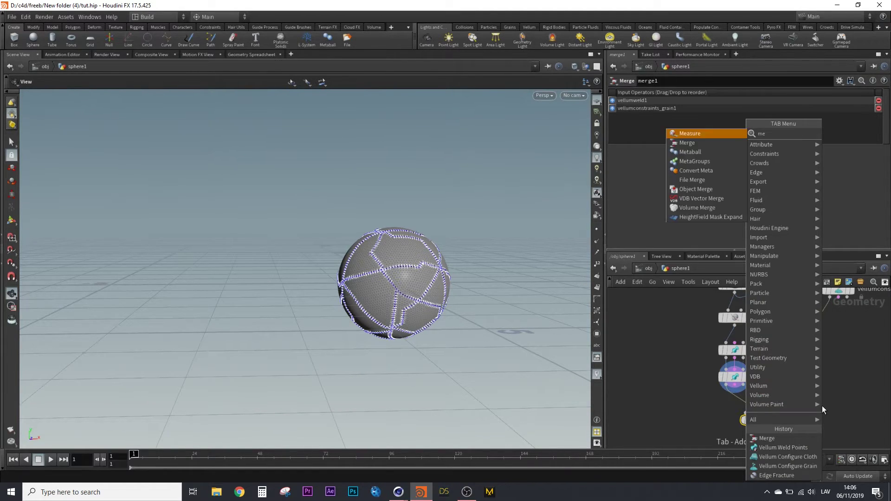
type("merge")
left_click(840, 133)
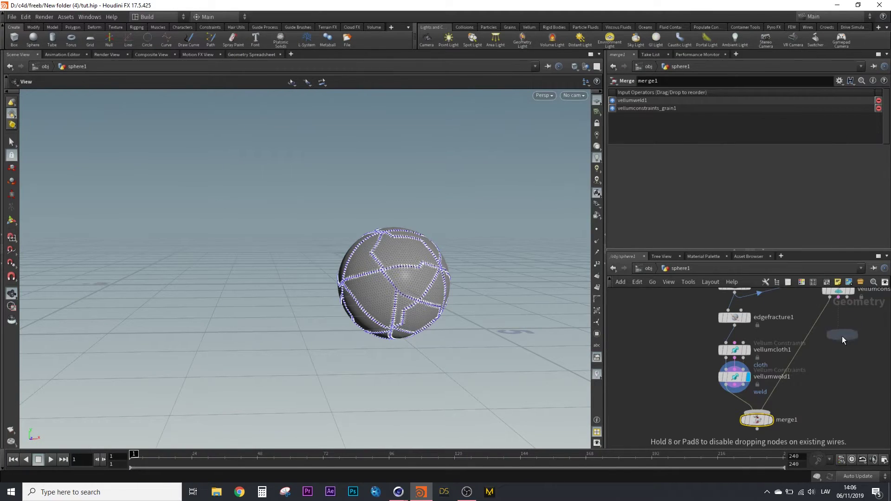
left_click(833, 420)
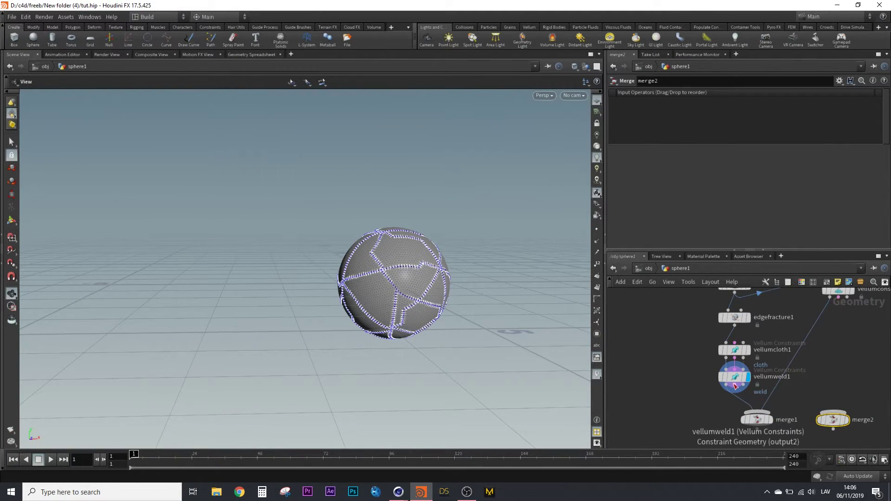
left_click_drag(735, 393, 830, 412)
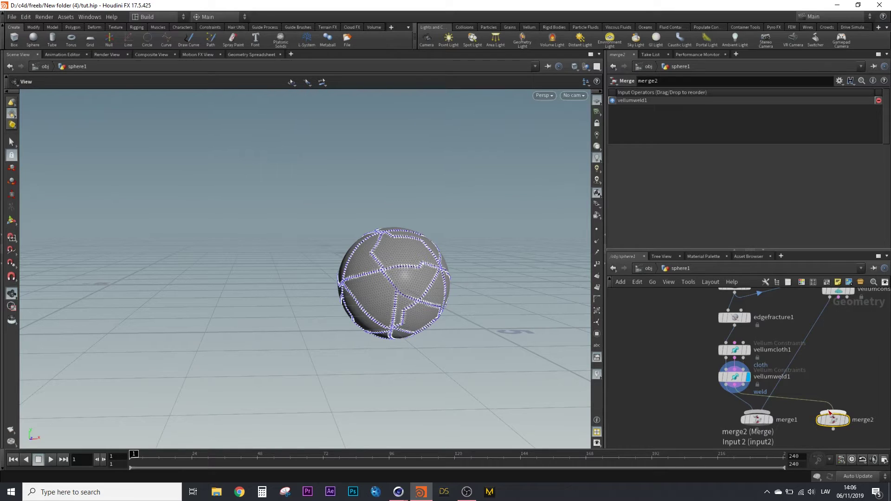
left_click_drag(838, 294, 834, 414)
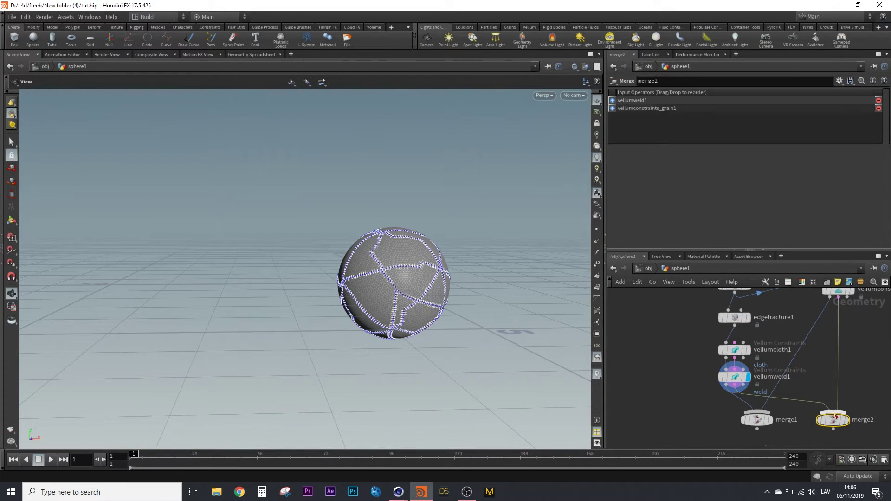
scroll(810, 385, "down", 3)
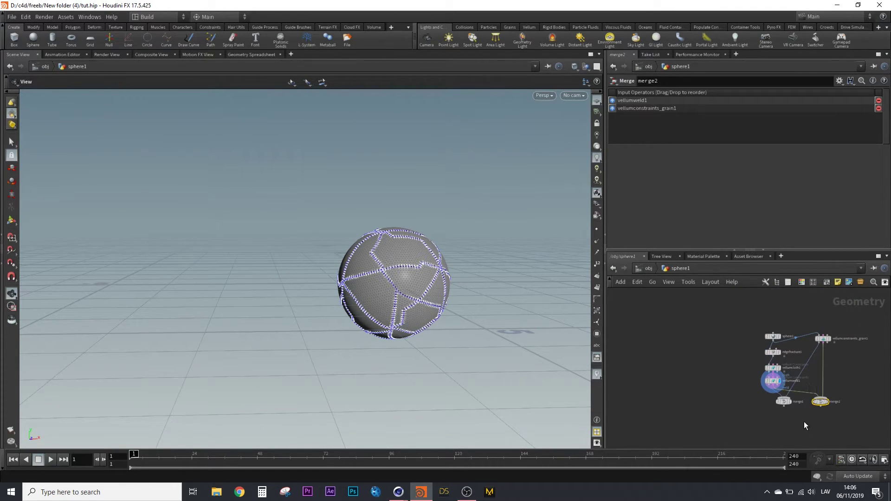
scroll(804, 421, "up", 3)
Step: Add a Vellum Solver fed by merge1 with 10 substeps and 10 constraint iterations
key("Tab")
type("solv")
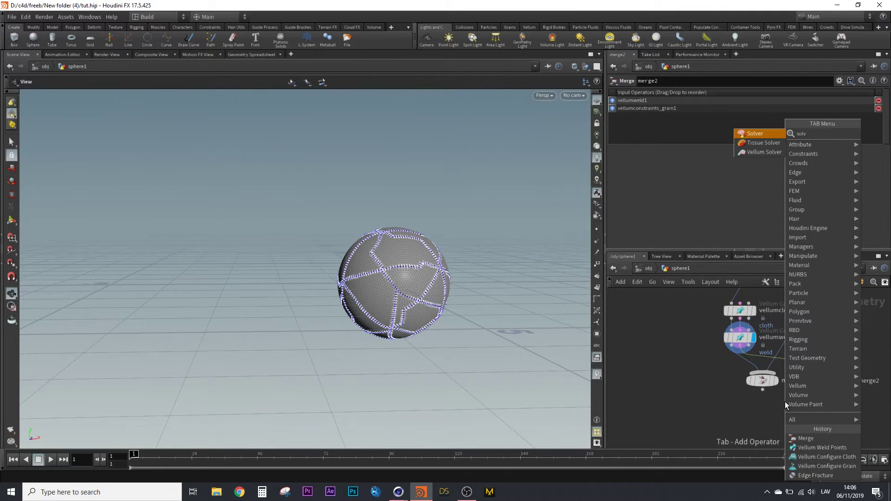
left_click(764, 151)
left_click(803, 416)
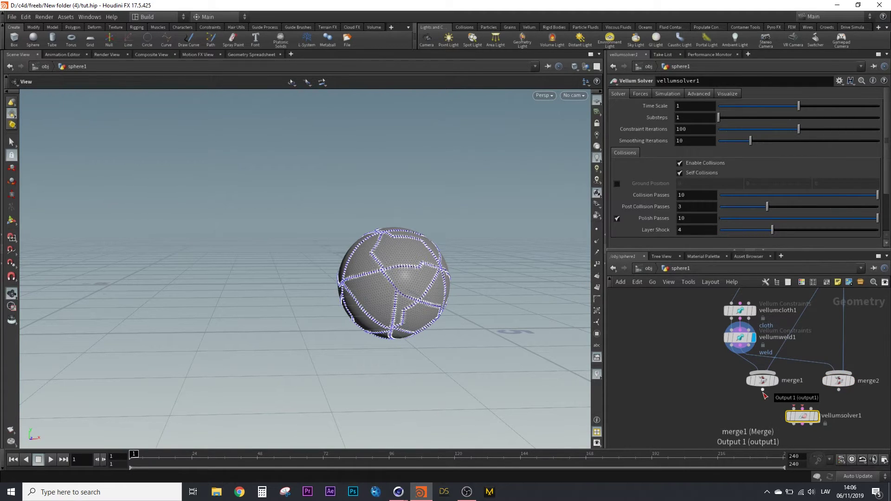
left_click_drag(763, 391, 803, 410)
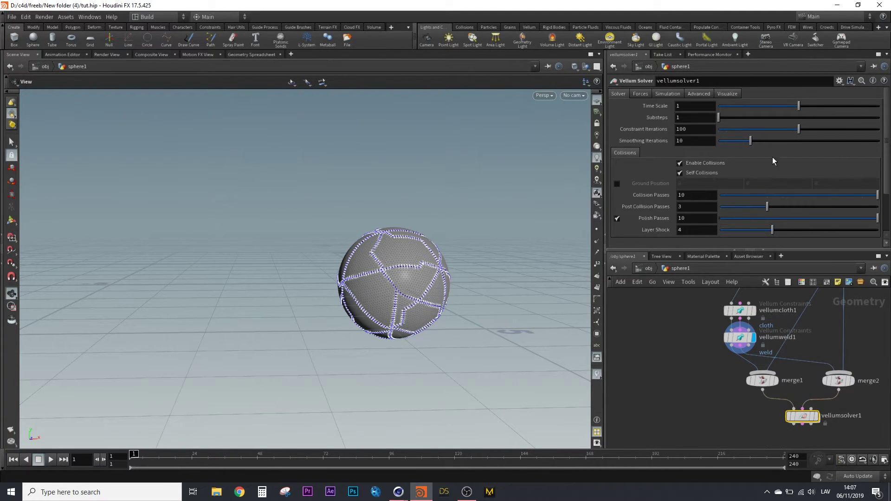
left_click(694, 117)
left_click(698, 134)
type("10")
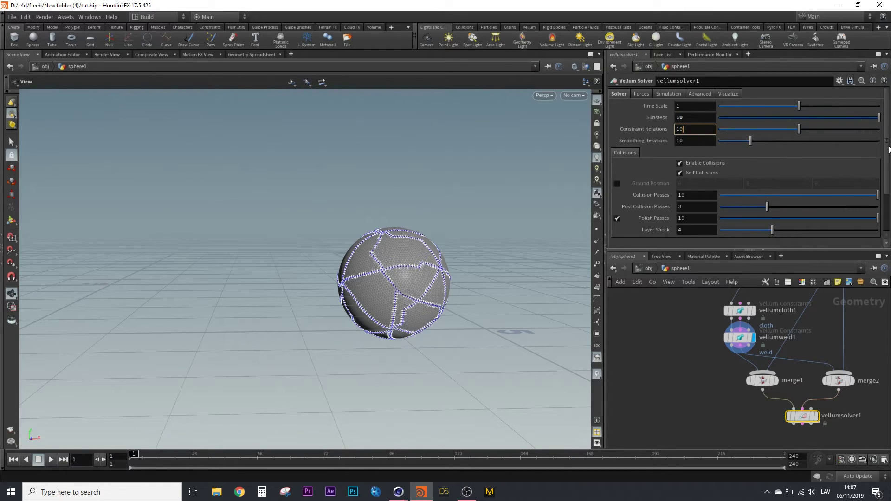
key("Return")
Step: Enable the solver's ground plane at Y -2 and display its result
scroll(887, 157, "down", 1)
scroll(887, 156, "down", 1)
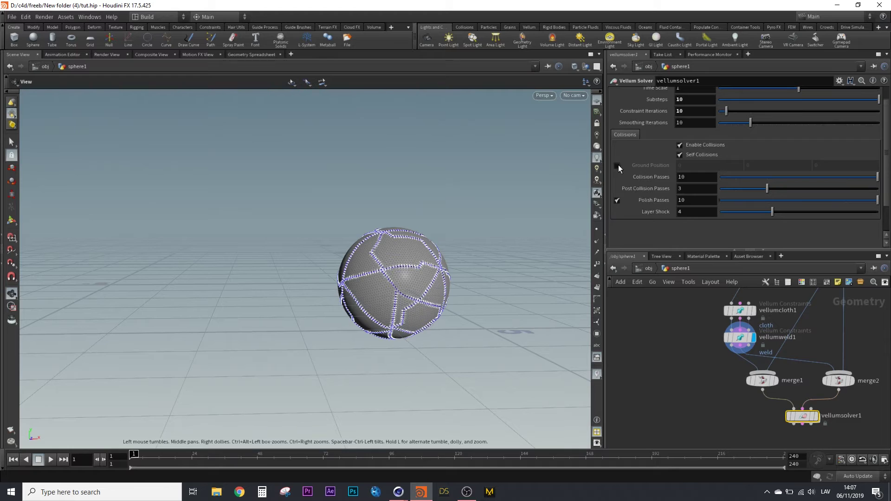
left_click(618, 165)
left_click(755, 165)
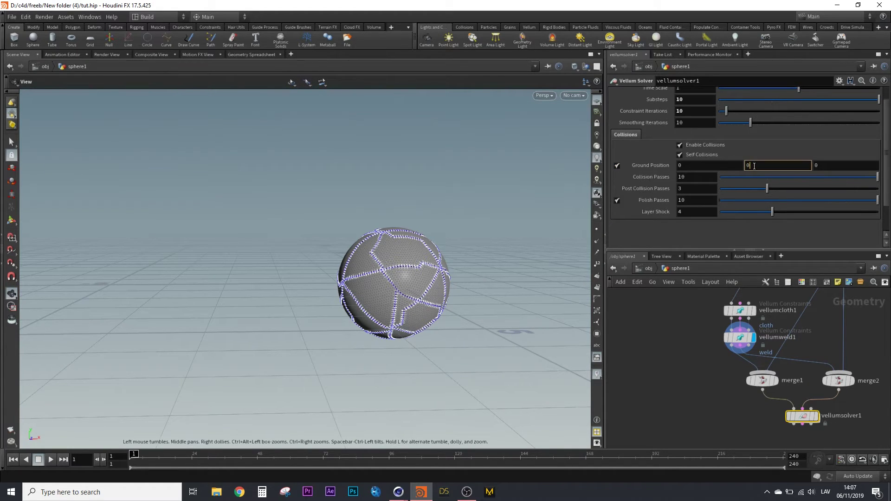
type("-2")
key("Return")
scroll(886, 190, "down", 4)
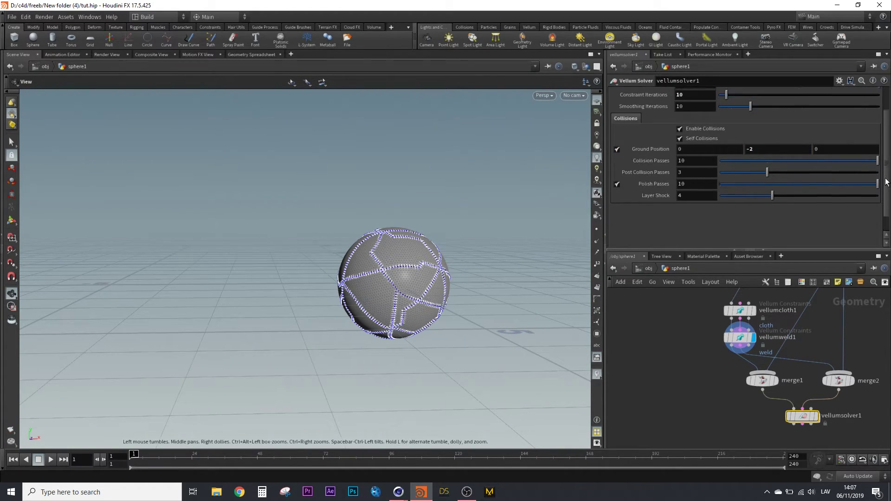
left_click(817, 416)
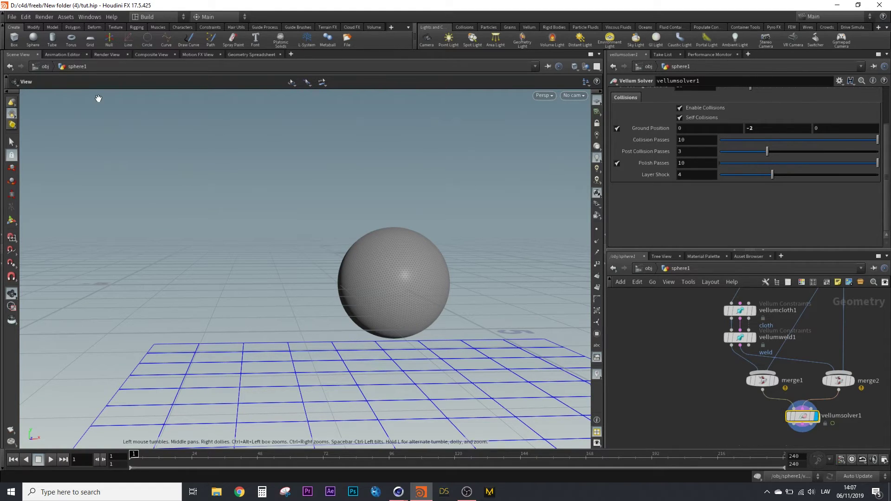
Step: Save the scene and add rop_alembic1 after vellumsolver1, writing $HIP/output.abc
left_click(12, 17)
left_click(23, 64)
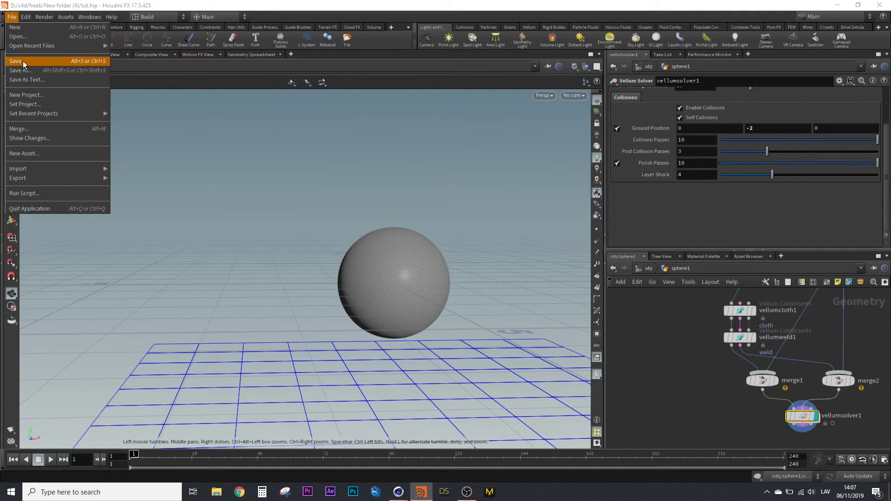
key("Tab")
type("al")
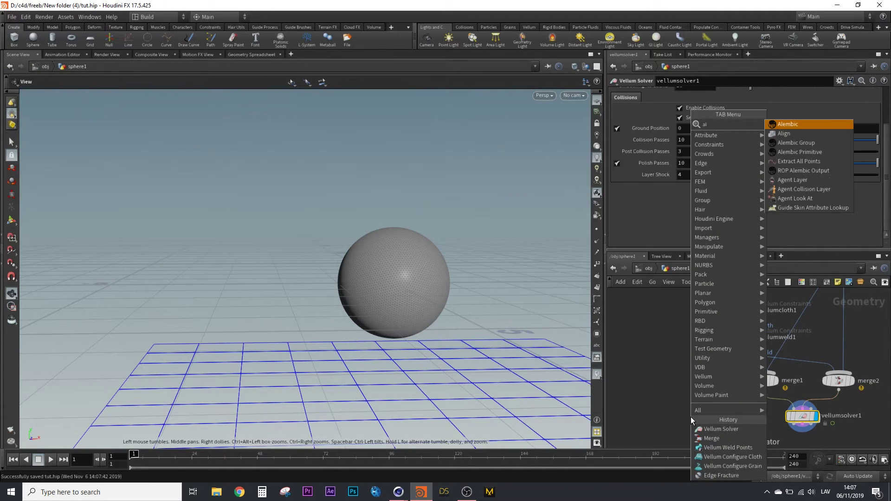
type("e")
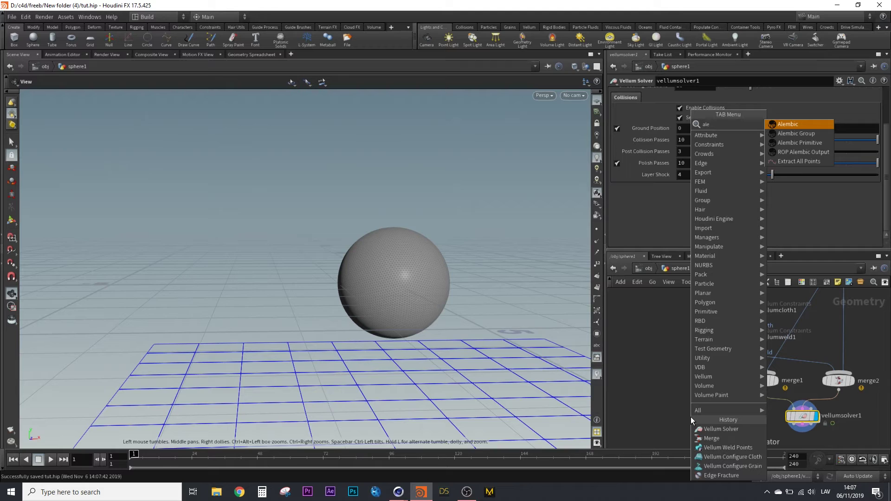
left_click(821, 155)
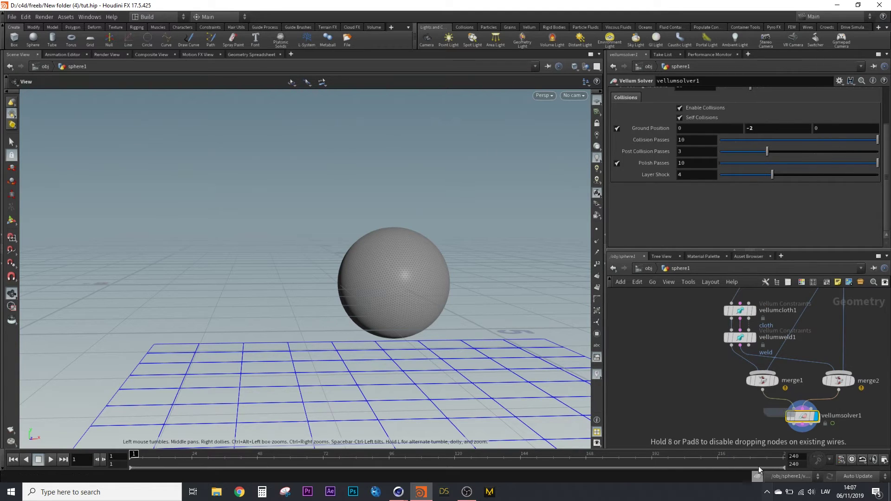
left_click(740, 431)
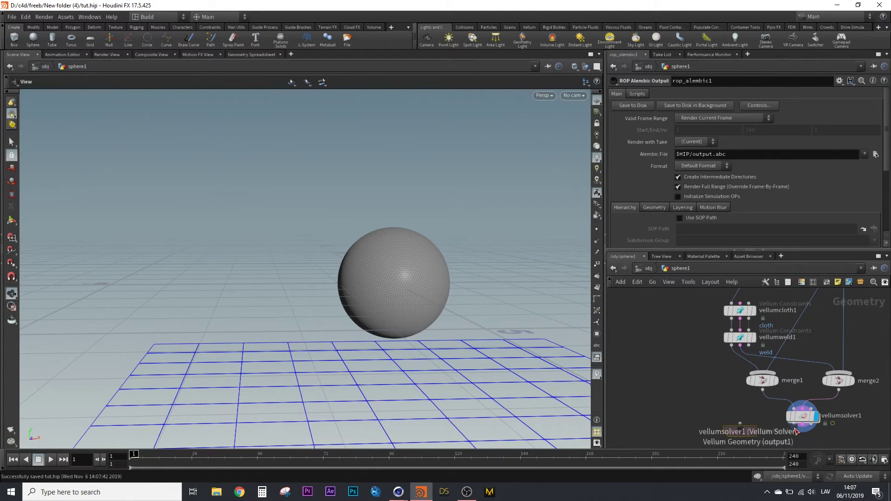
left_click_drag(801, 425, 741, 434)
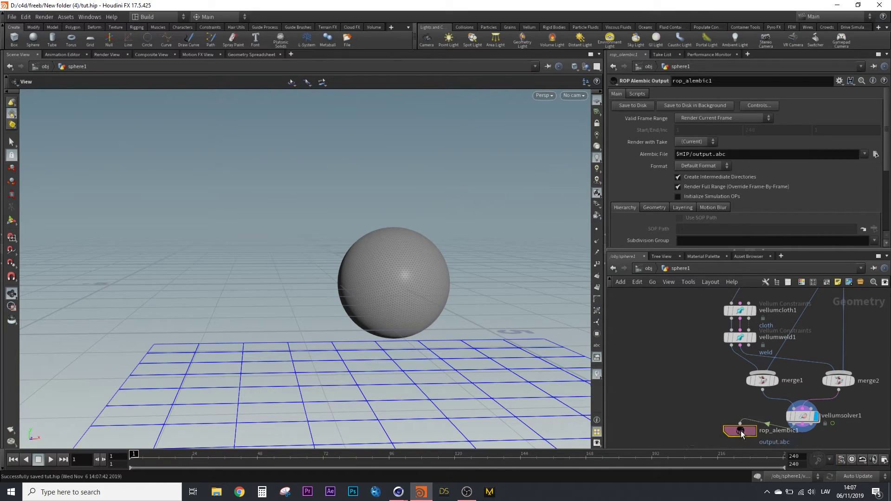
left_click(723, 154)
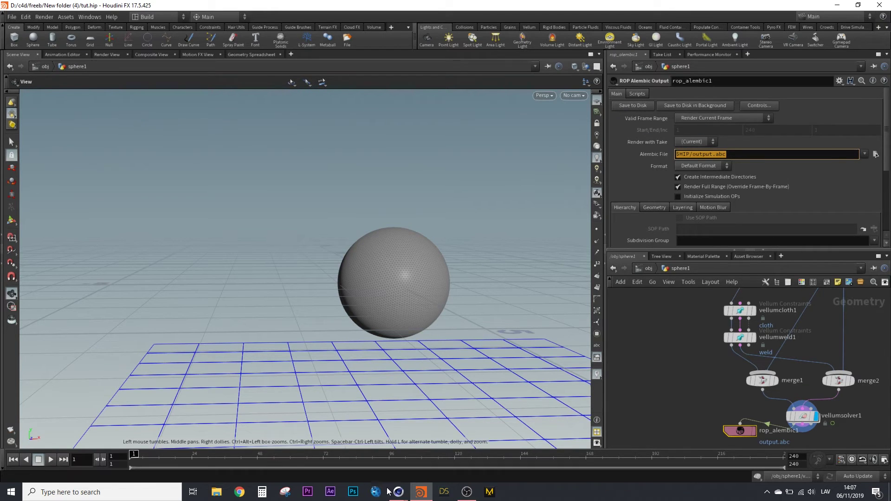
Step: In Cinema 4D, rearrange the Live Viewer and play the simulation to frame 19
mouse_move(398, 492)
left_click(343, 444)
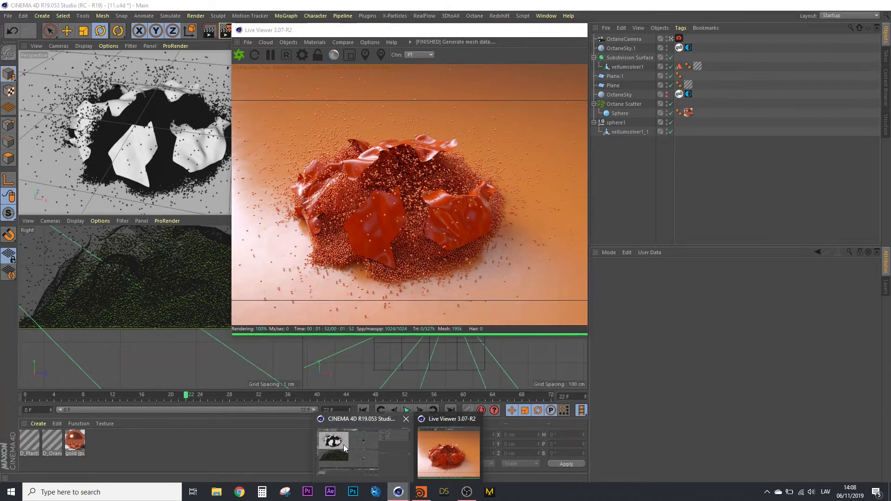
left_click_drag(394, 29, 473, 58)
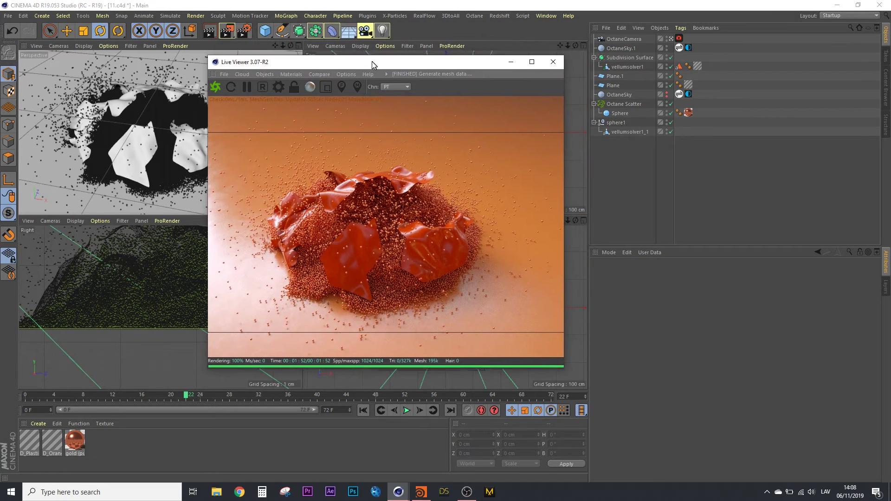
left_click(363, 411)
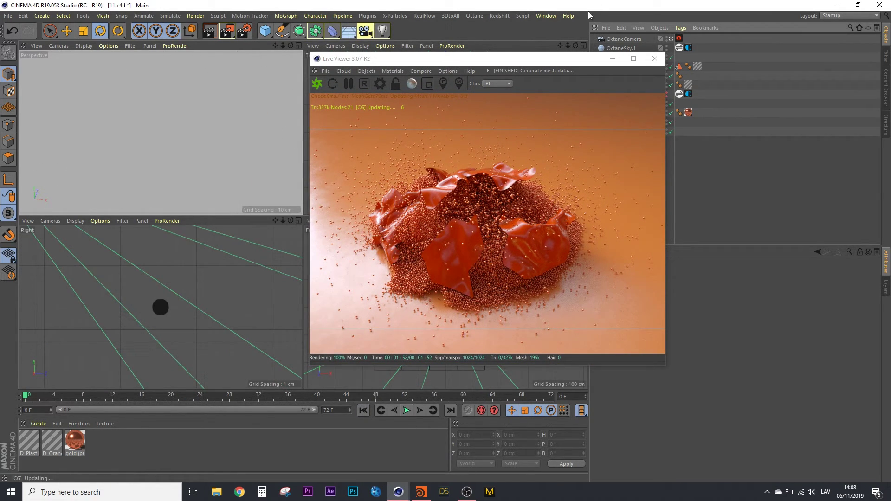
left_click_drag(538, 62, 452, 44)
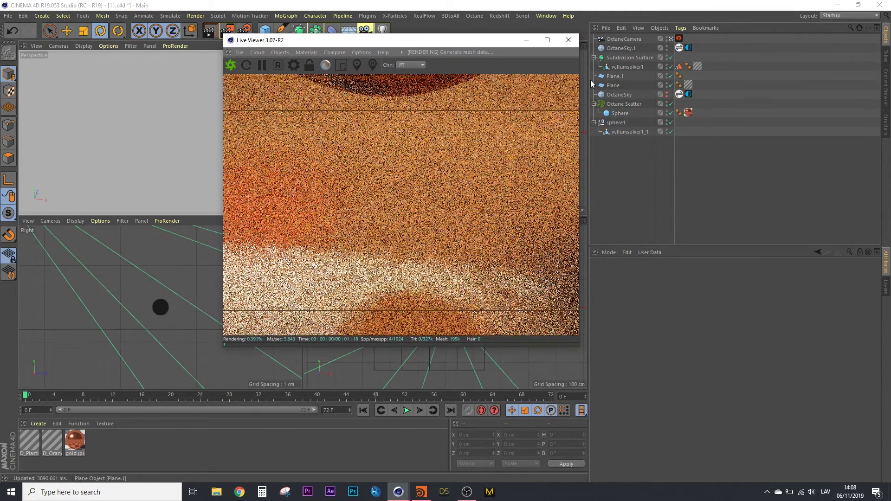
left_click(407, 411)
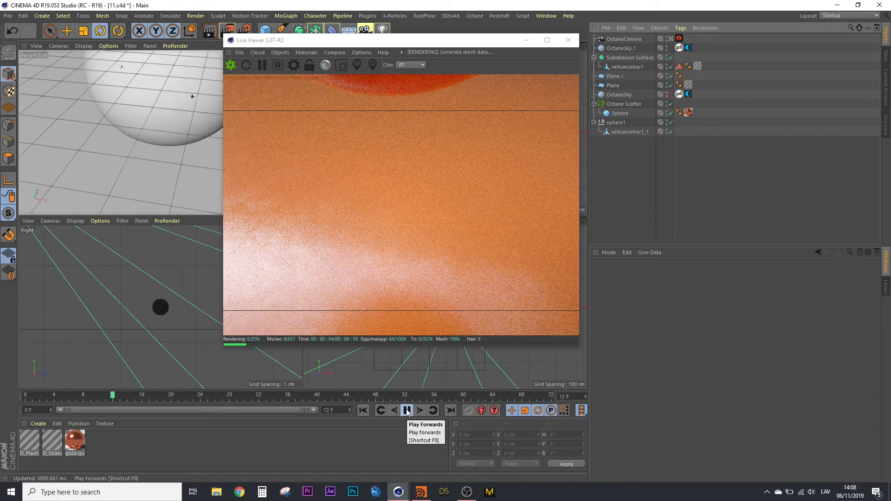
left_click(407, 410)
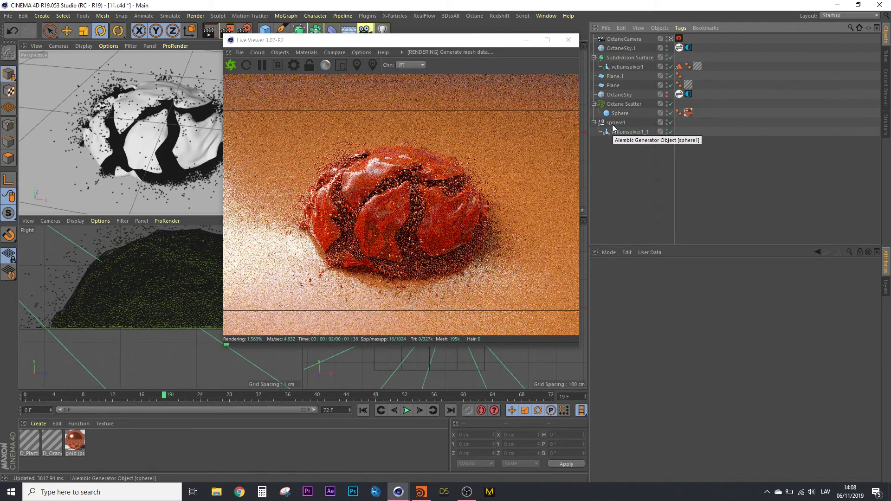
Step: Zoom and orbit the Perspective view for Octane close-ups of cloth shards and grains
left_click_drag(428, 40, 628, 91)
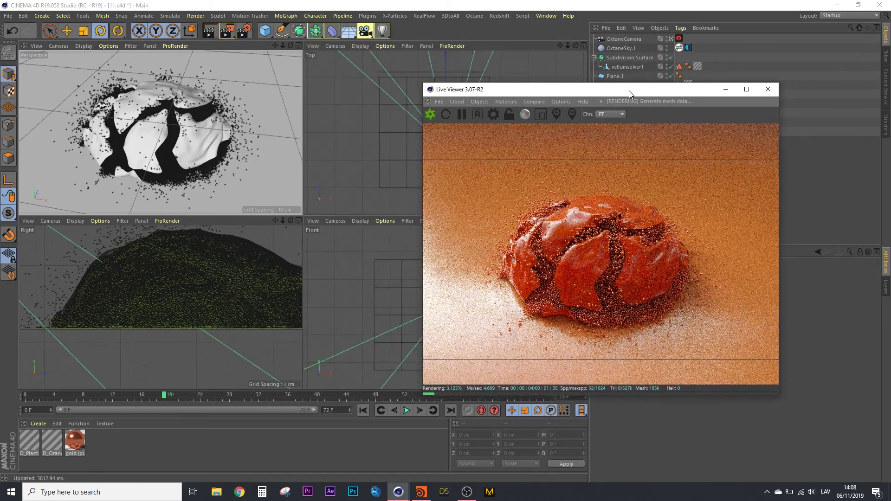
left_click_drag(288, 46, 316, 47)
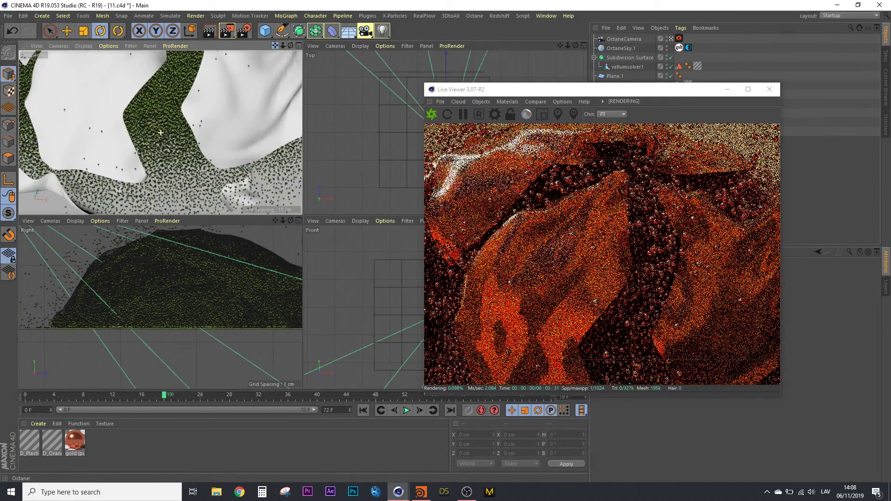
left_click_drag(275, 45, 274, 27)
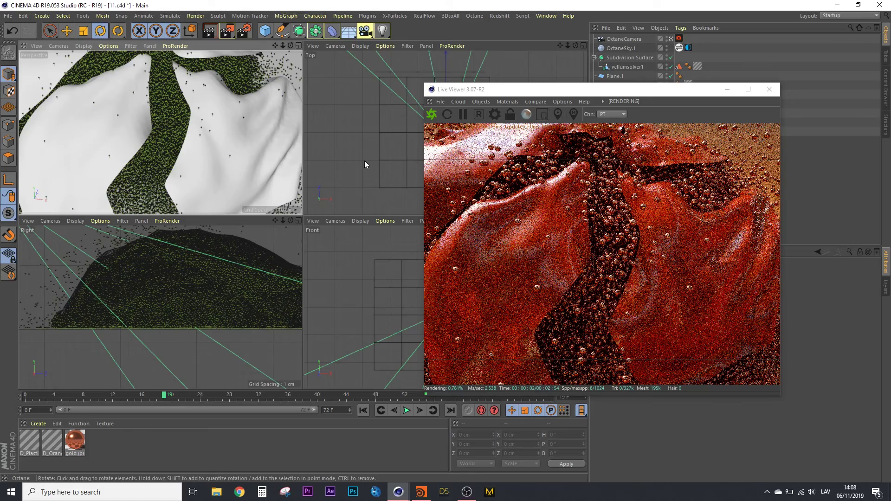
mouse_move(291, 45)
left_mouse_down()
mouse_move(269, 51)
mouse_move(289, 43)
left_mouse_up()
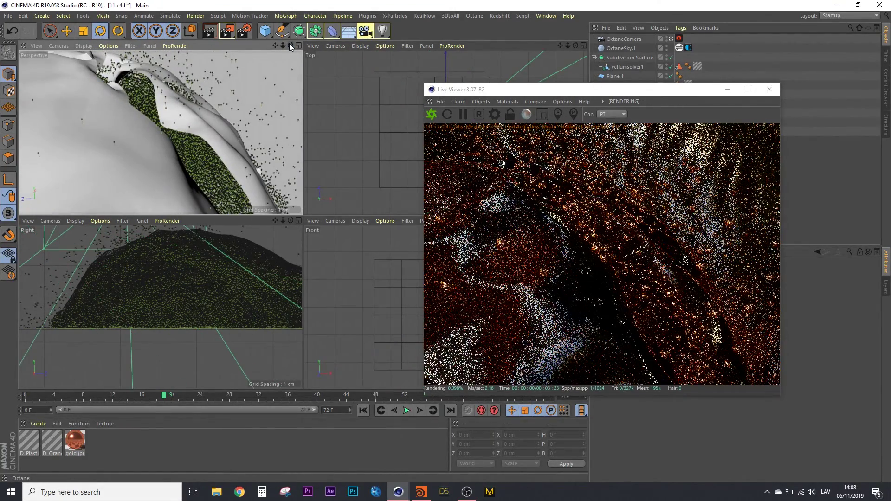